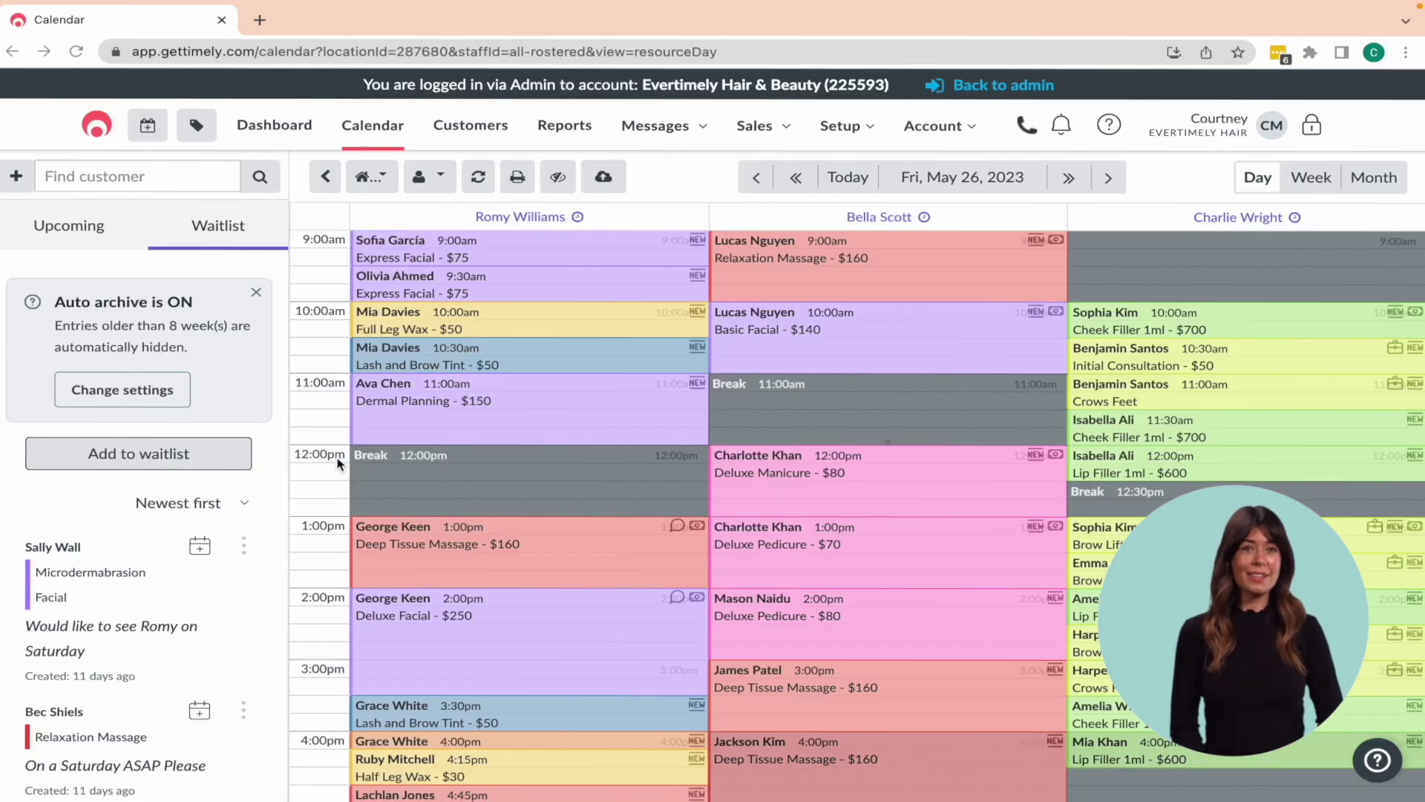
Step: In Staff settings, open the price tiers editor and add a Director tier
left_click(829, 141)
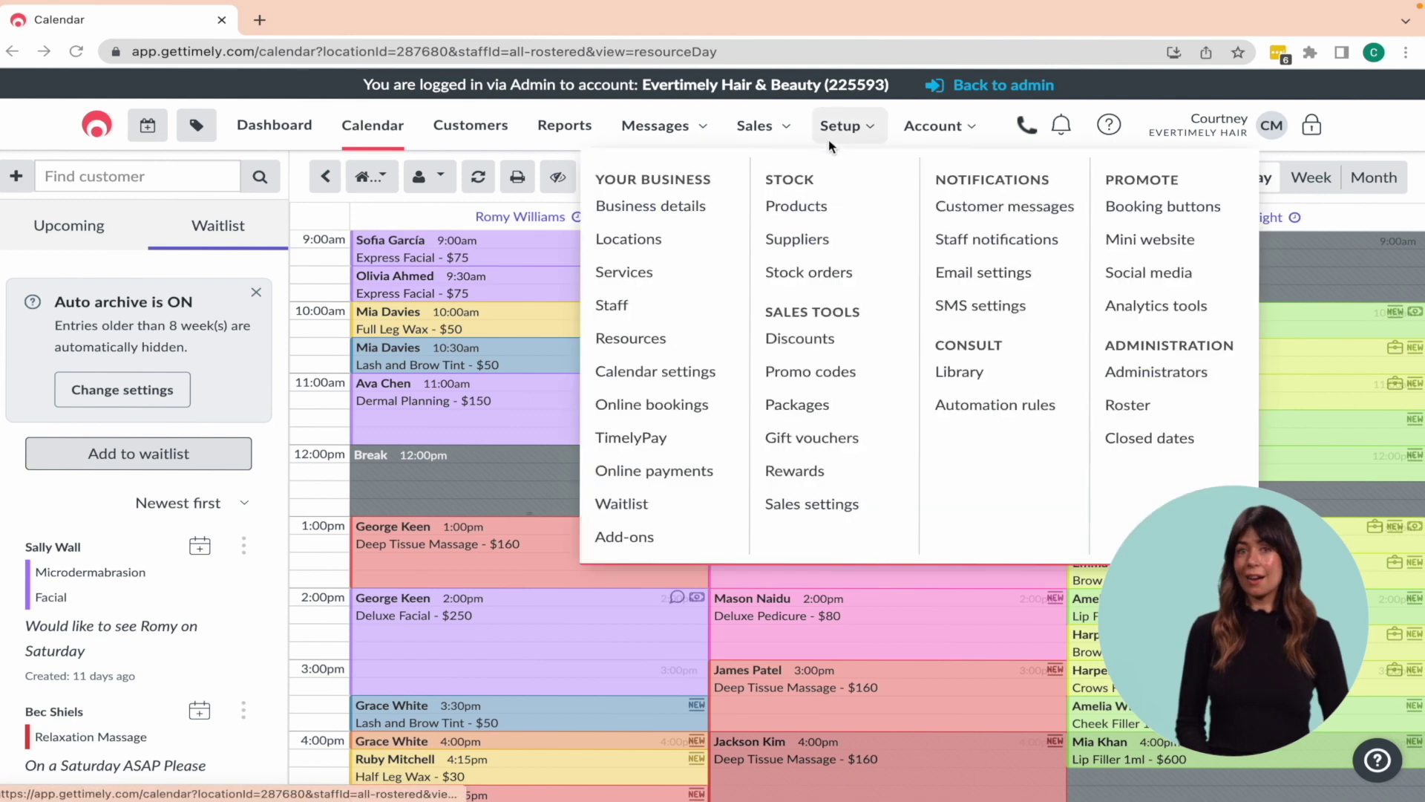
left_click(613, 311)
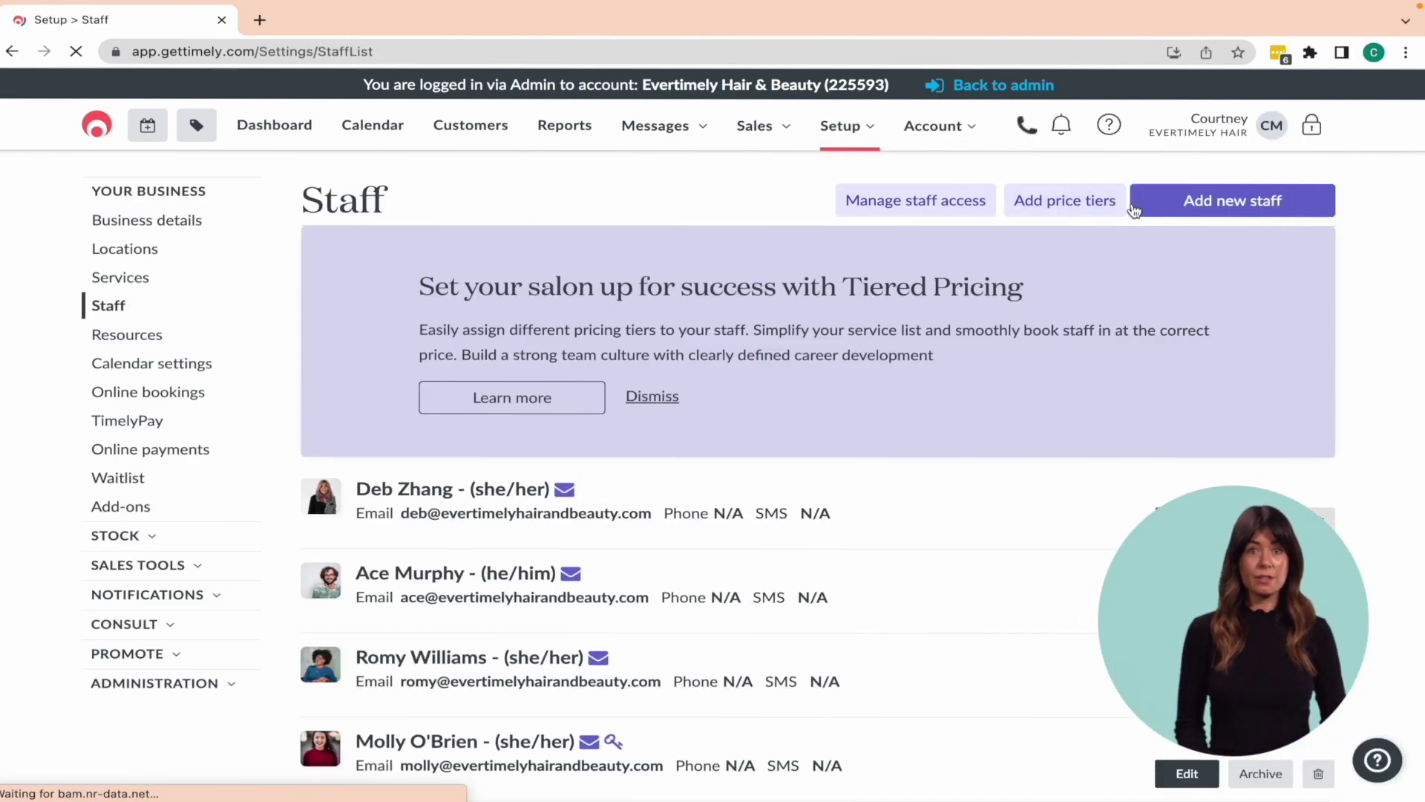
left_click(1105, 211)
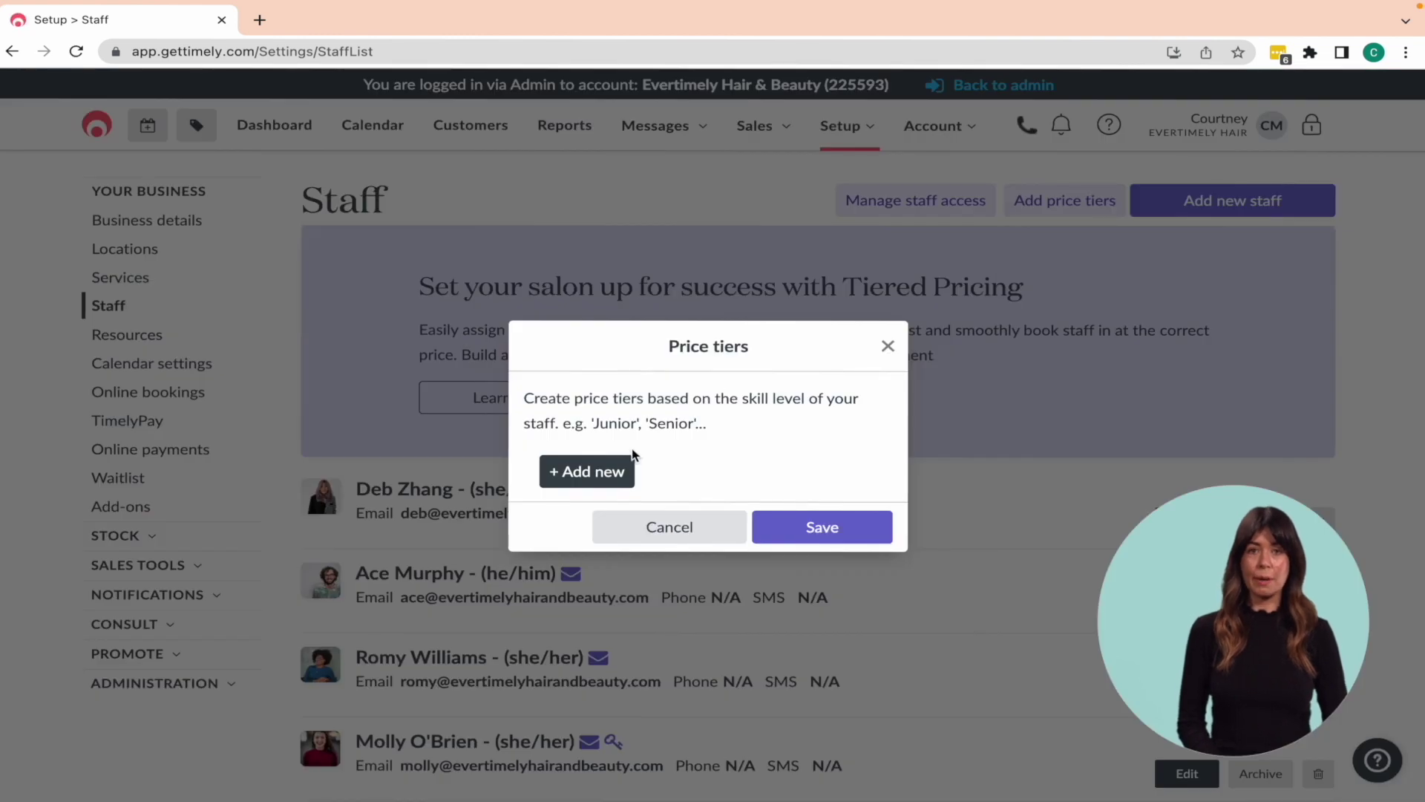
left_click(619, 468)
left_click(611, 445)
type("Director")
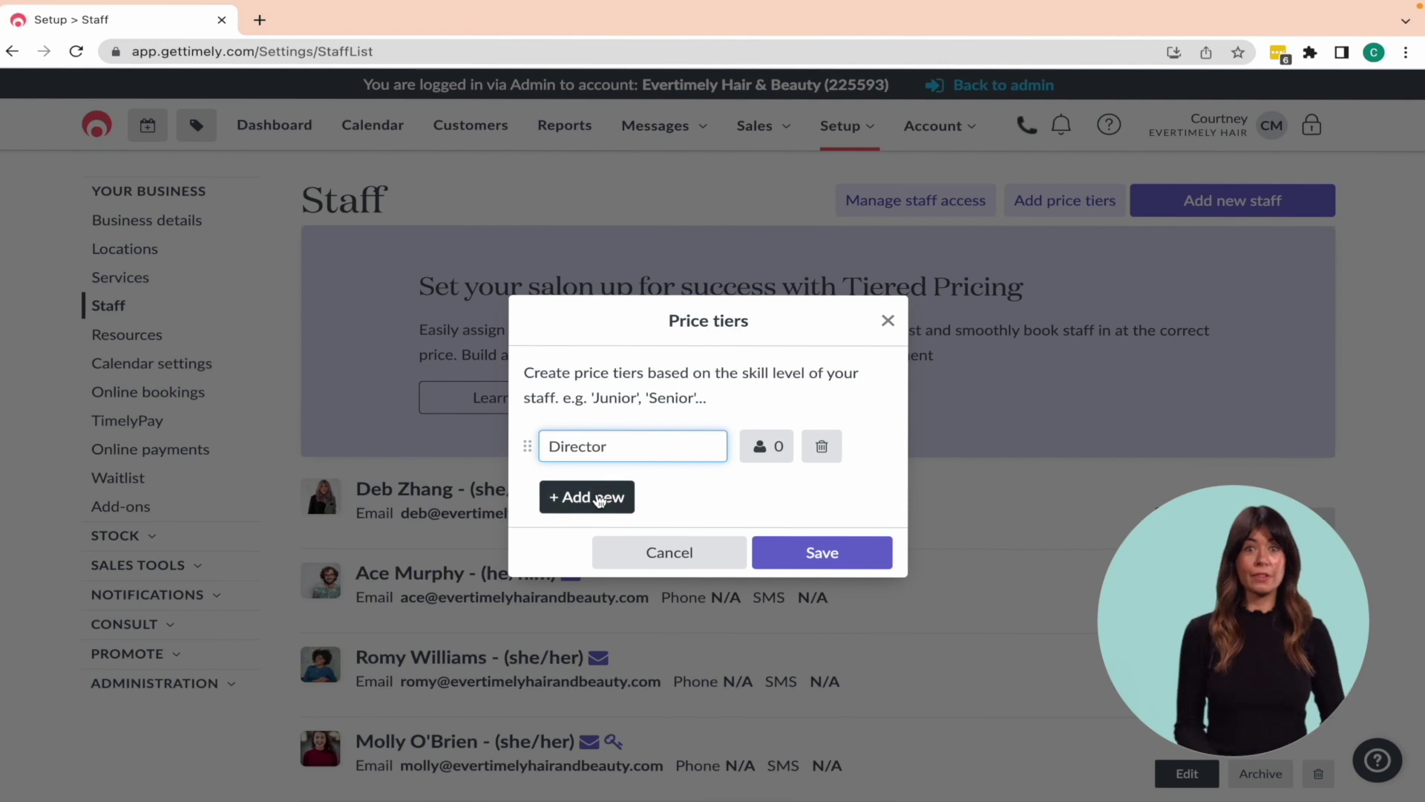
Step: Add three more price tiers named Senior, Emerging and Junior
left_click(598, 498)
left_click(597, 475)
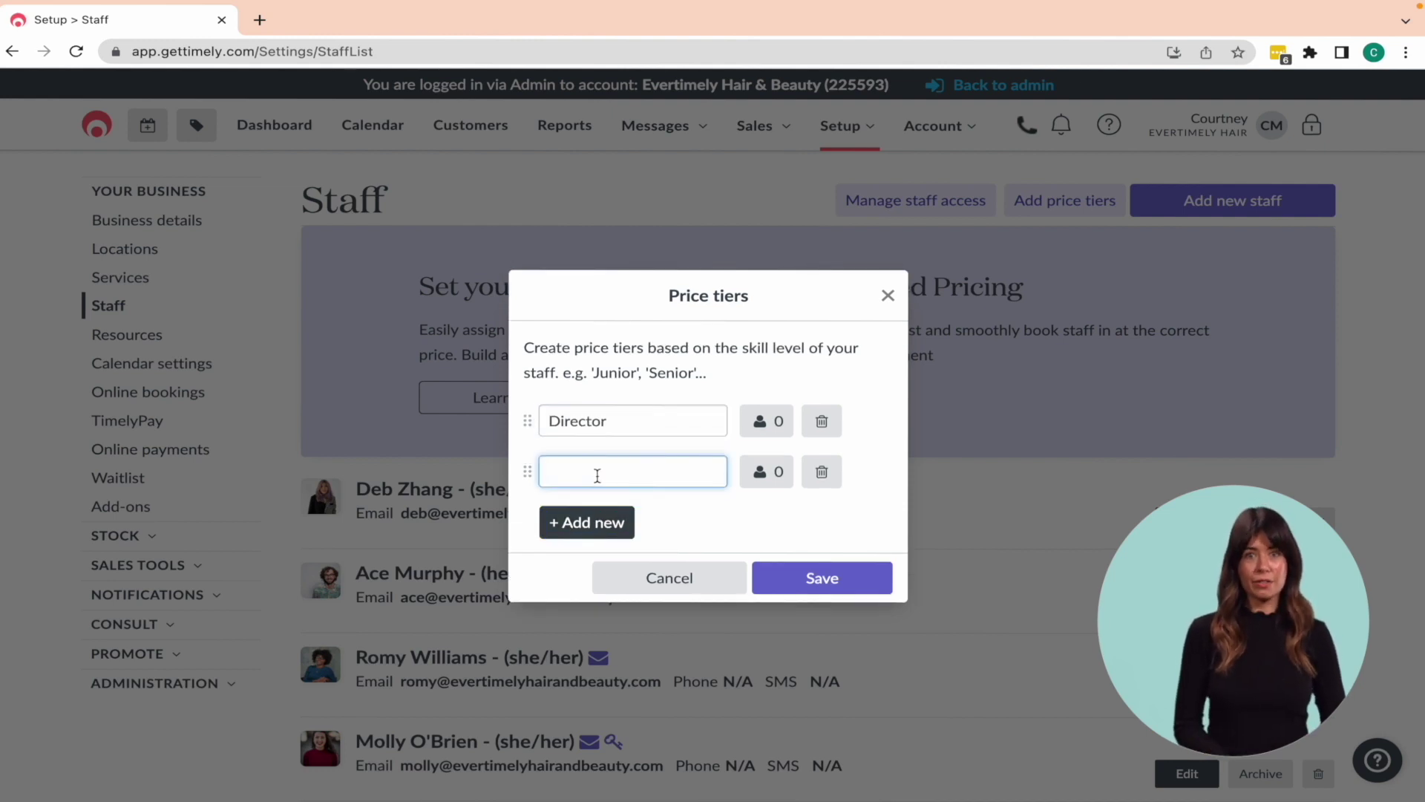
type("Senior")
left_click(591, 520)
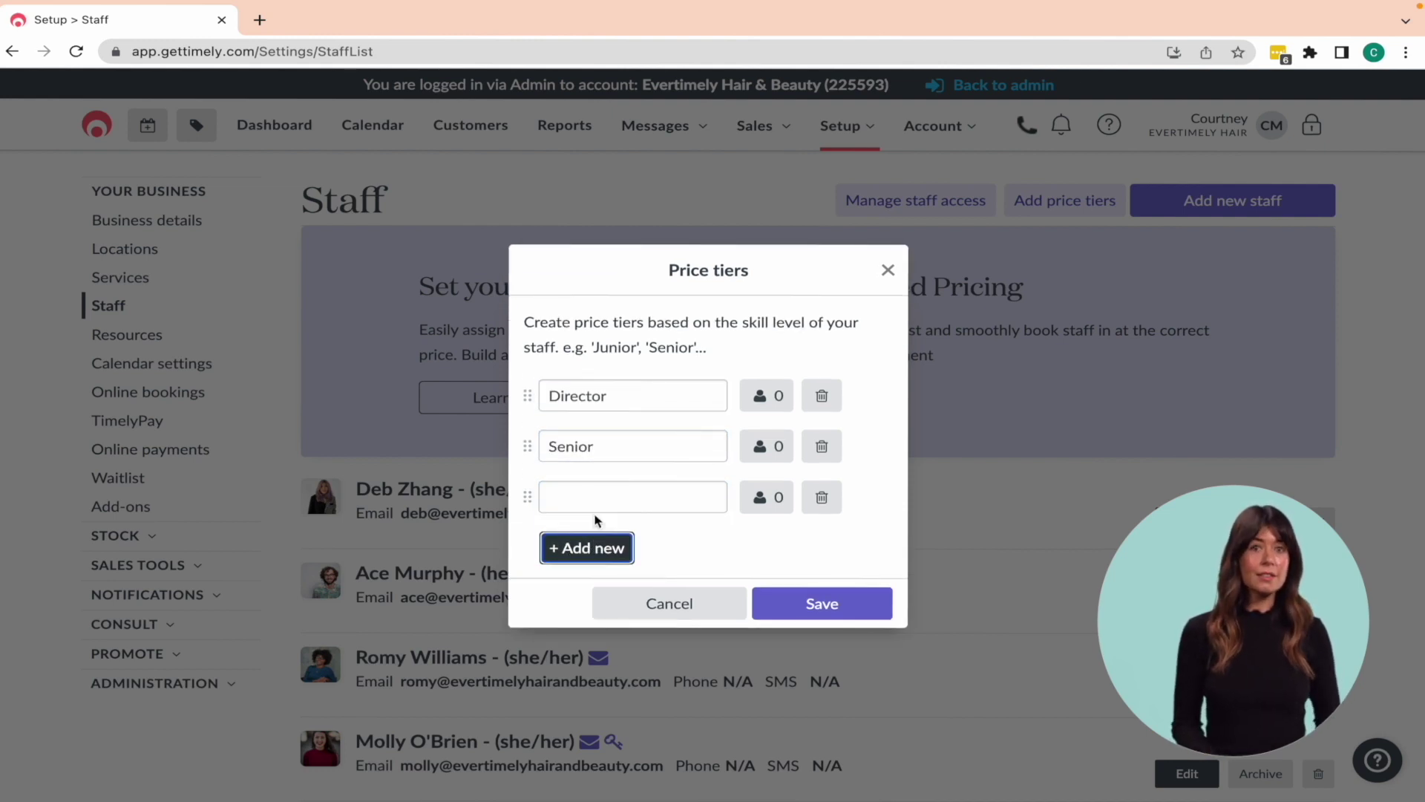
left_click(594, 499)
type("Emer")
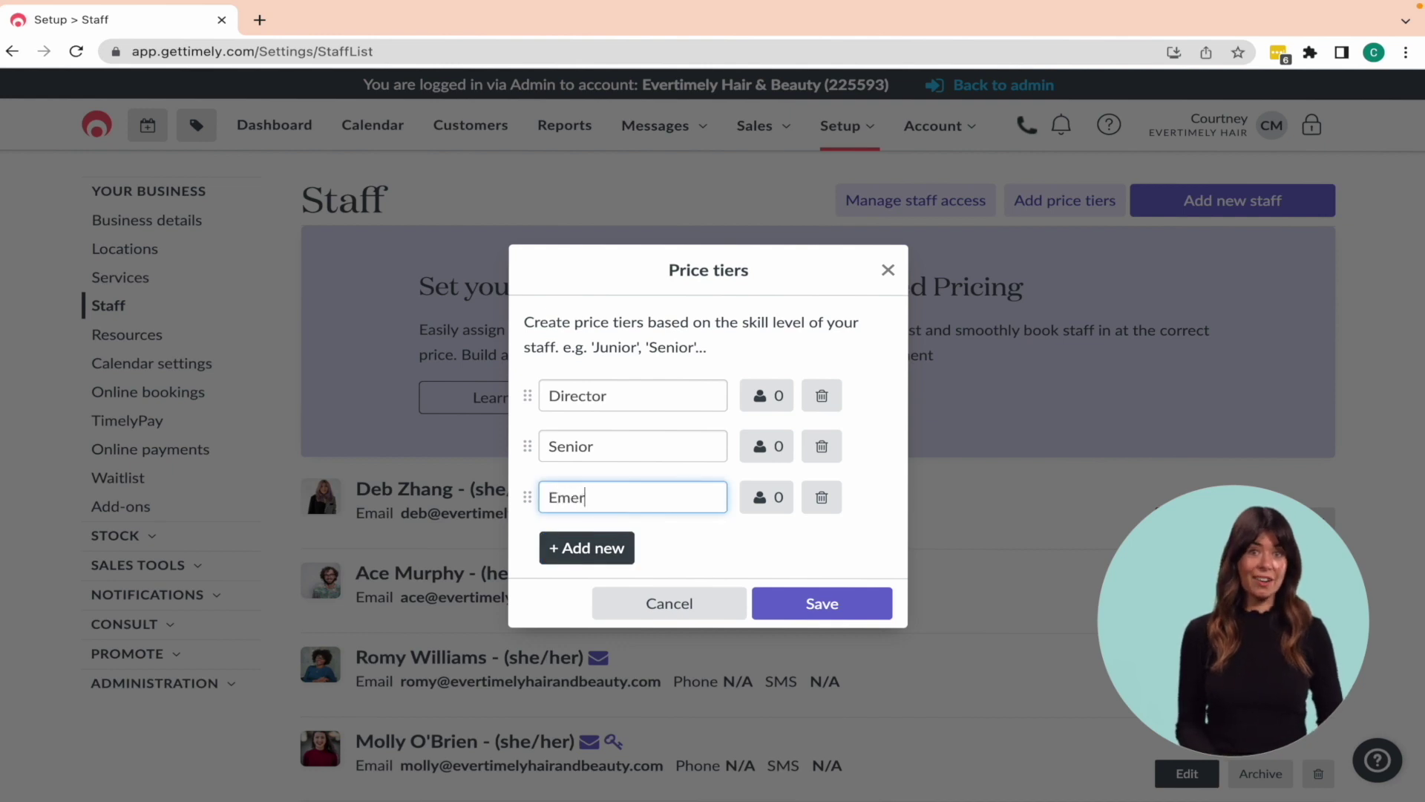
type("ging")
left_click(586, 548)
left_click(575, 527)
type("Junior")
Step: Assign one staff member to Director and two staff members to Senior
left_click(767, 375)
left_click(611, 477)
left_click(867, 471)
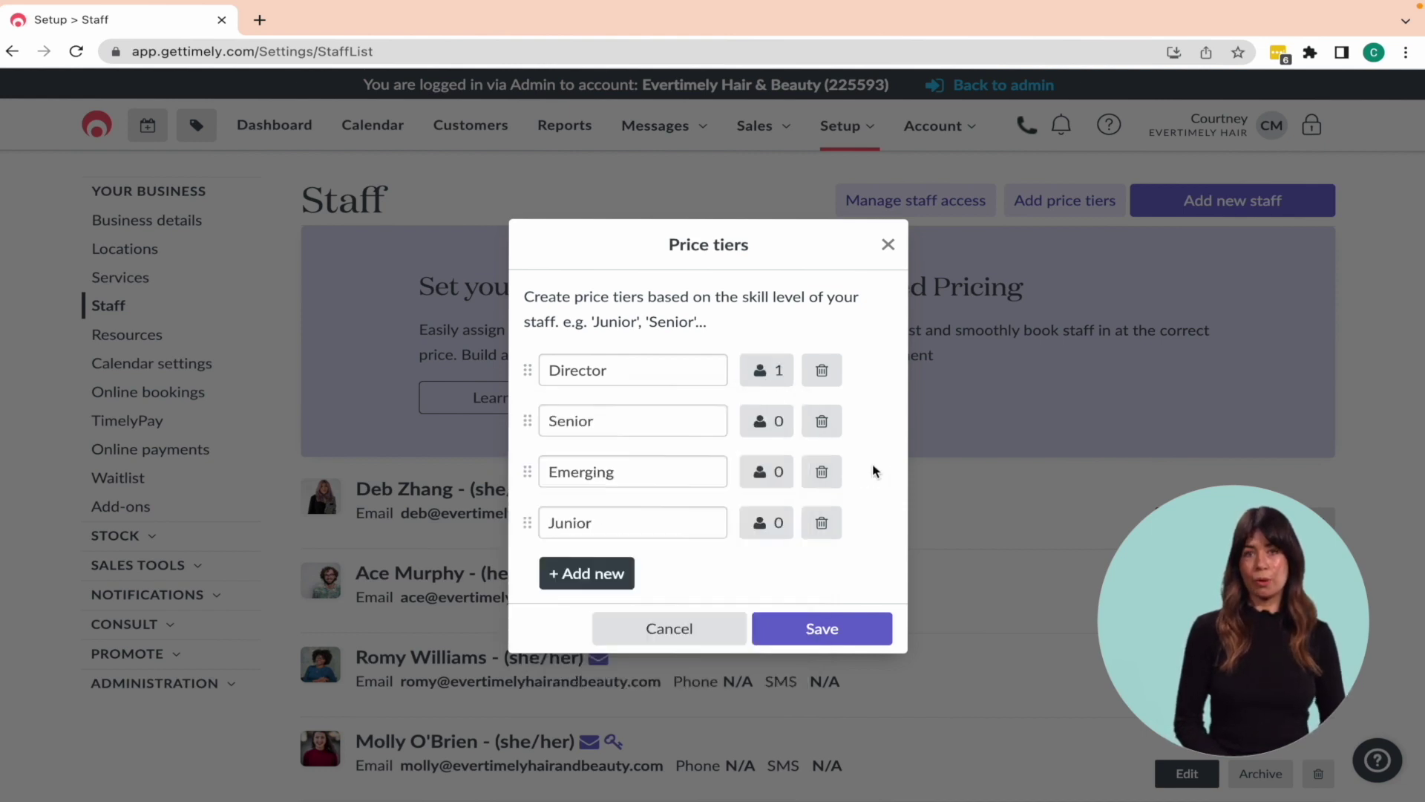
left_click(772, 423)
left_click(608, 530)
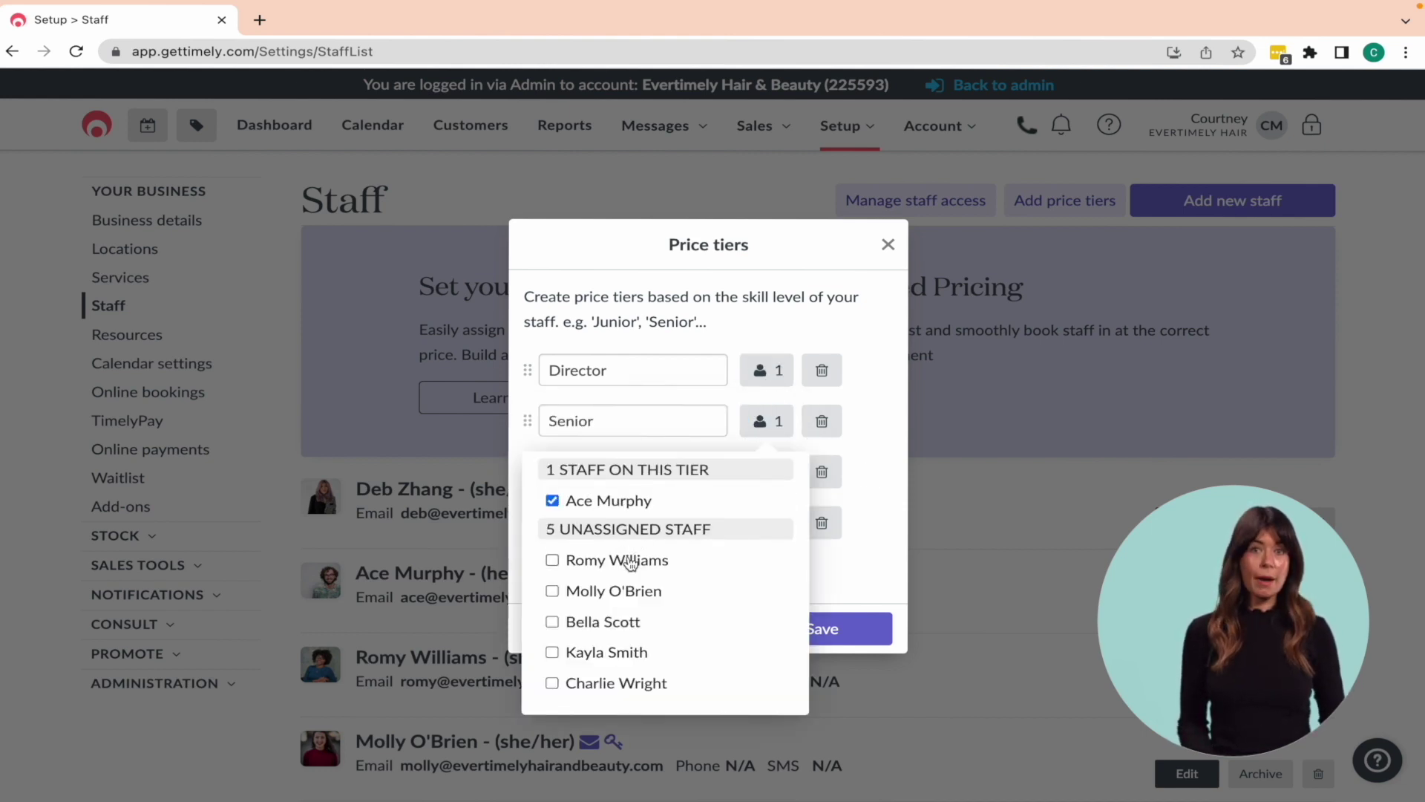
left_click(630, 561)
left_click(844, 553)
Step: Assign three staff to Emerging and the last staff member to Junior, then save the tiers
left_click(769, 472)
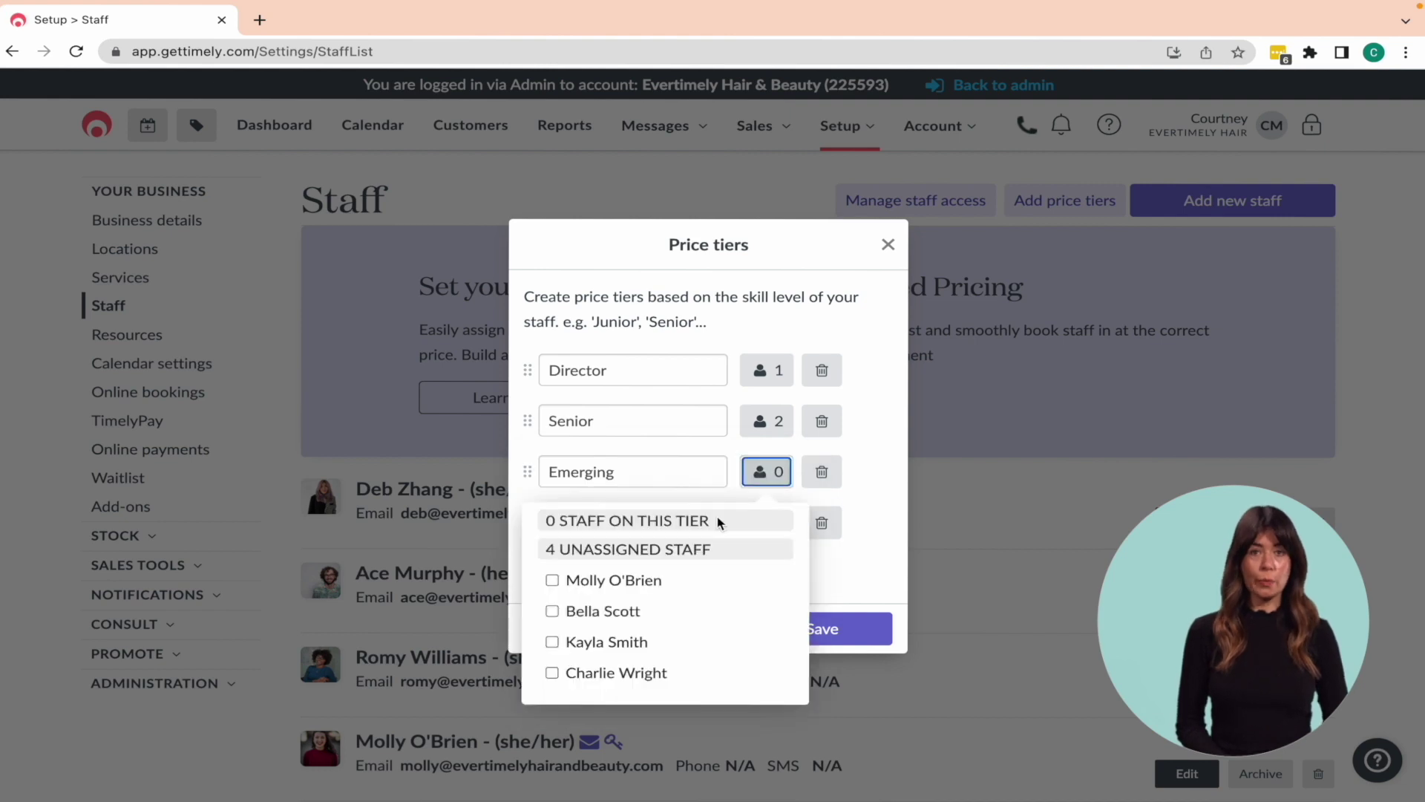
left_click(631, 580)
left_click(626, 611)
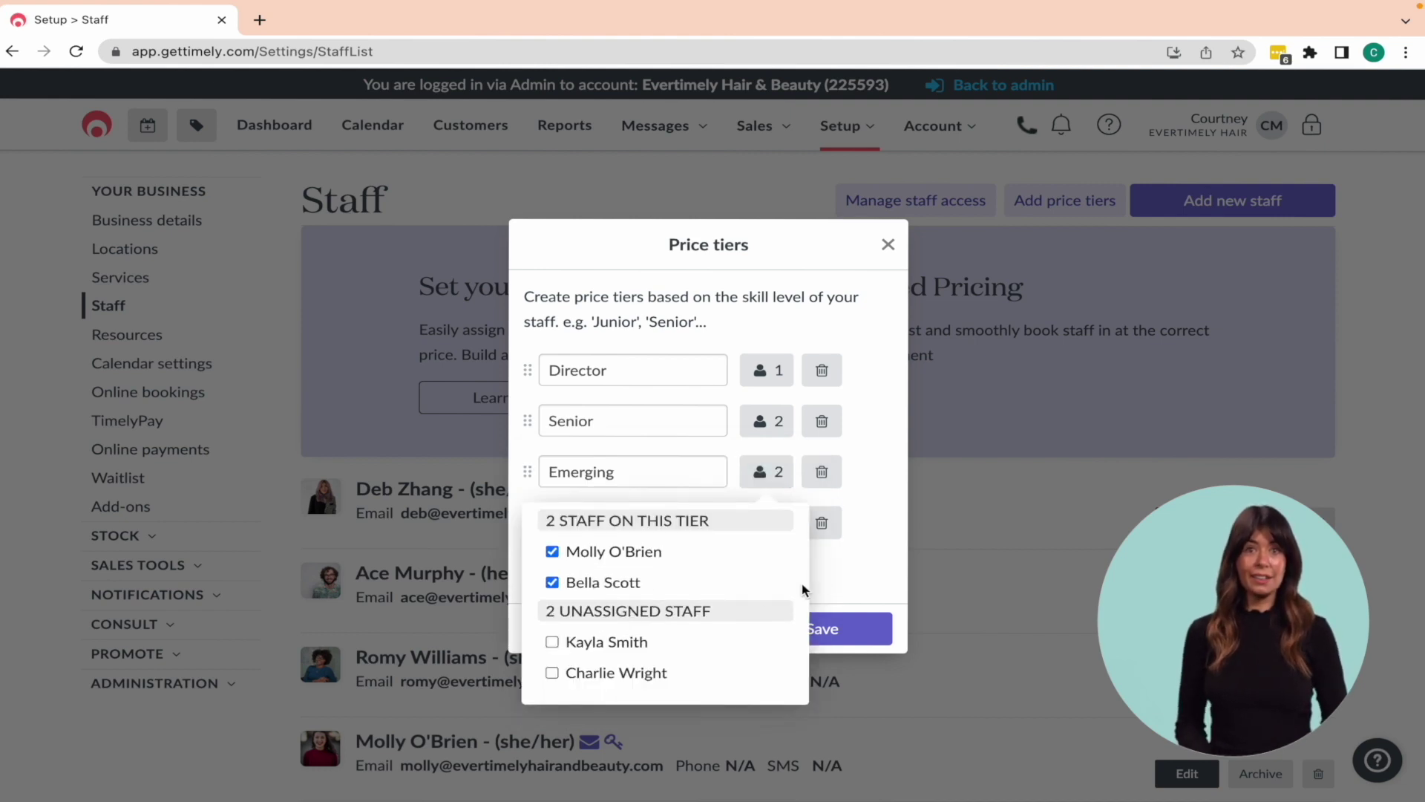
left_click(666, 672)
left_click(843, 578)
left_click(765, 524)
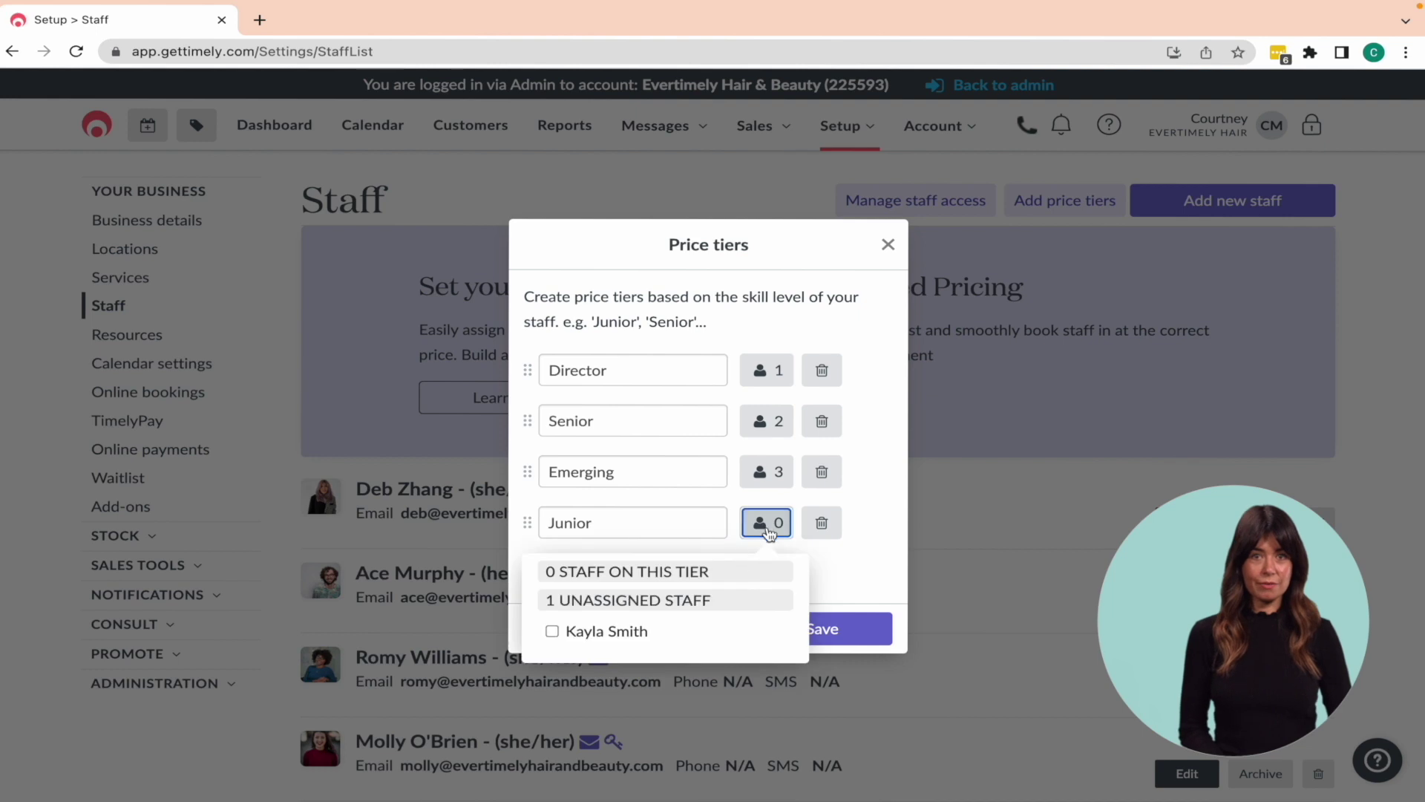
left_click(615, 631)
left_click(855, 594)
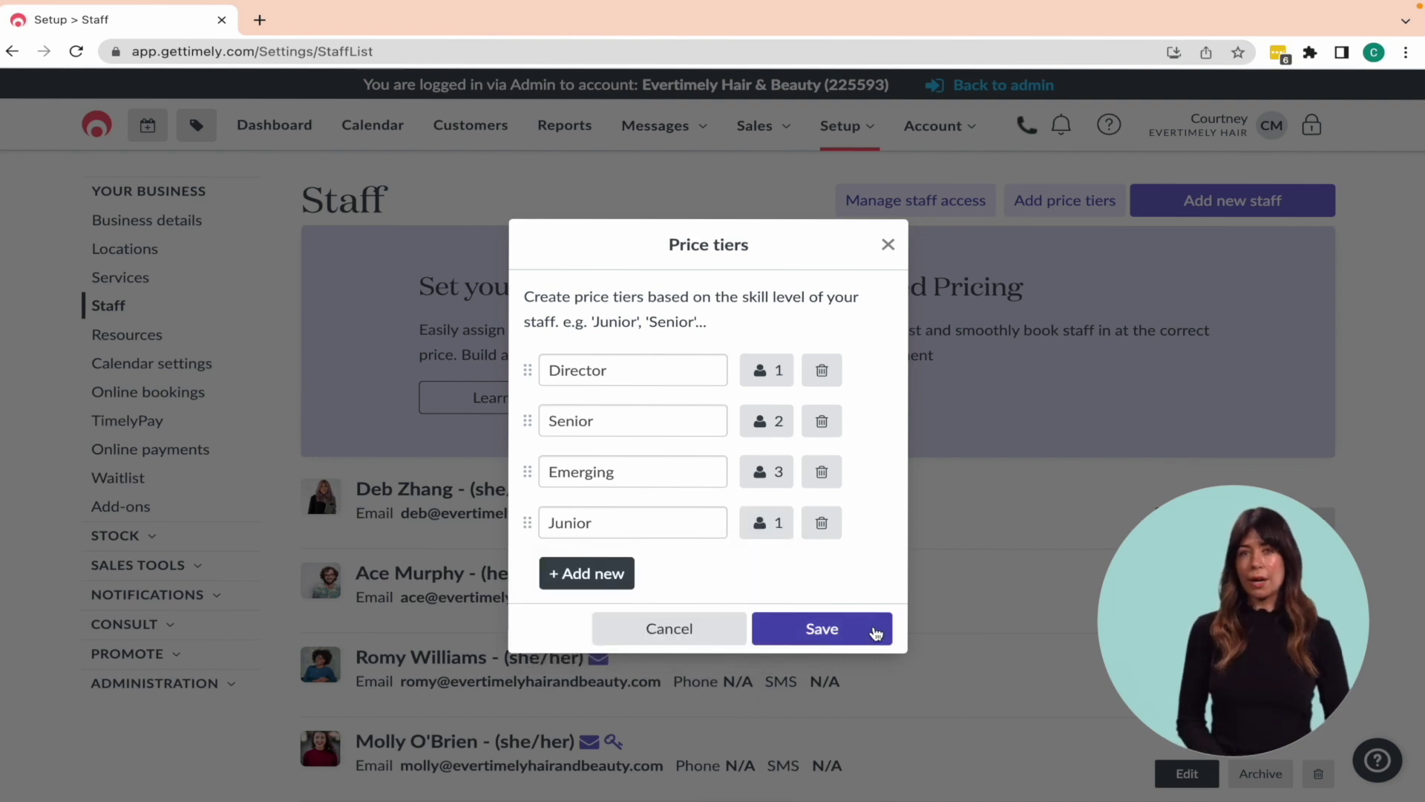
left_click(876, 633)
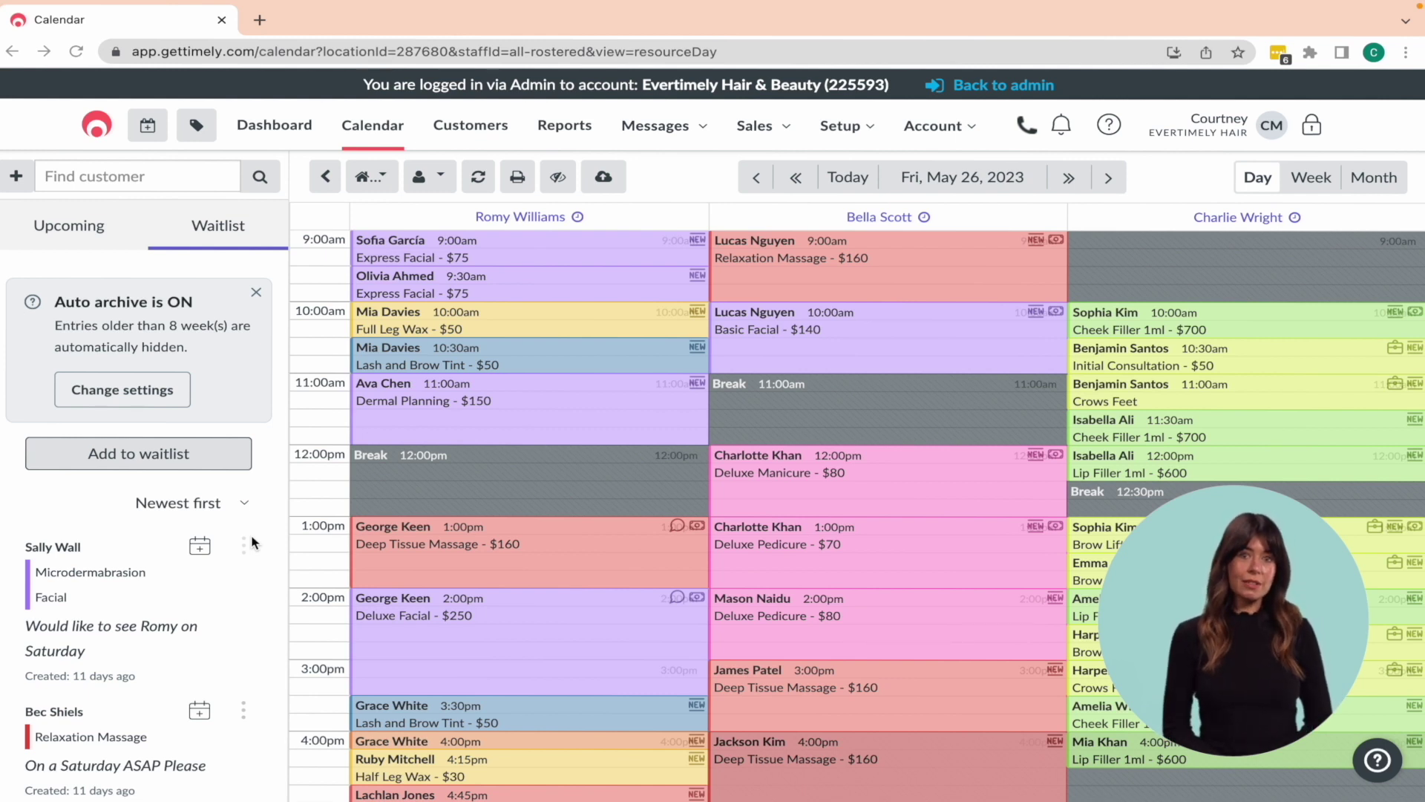
Step: Start a new service in Setup > Services named 'Serenity Bliss Massage'
left_click(837, 126)
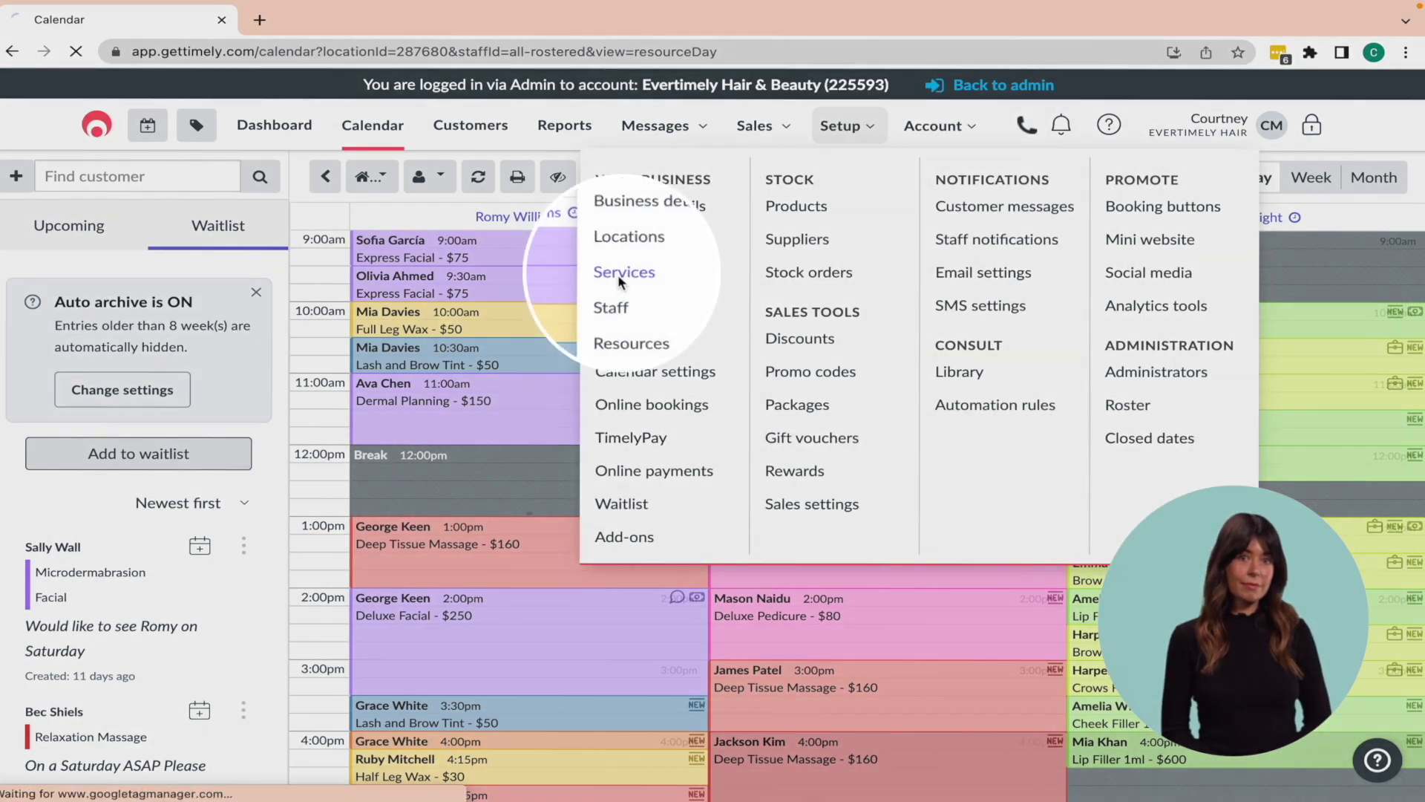
left_click(619, 274)
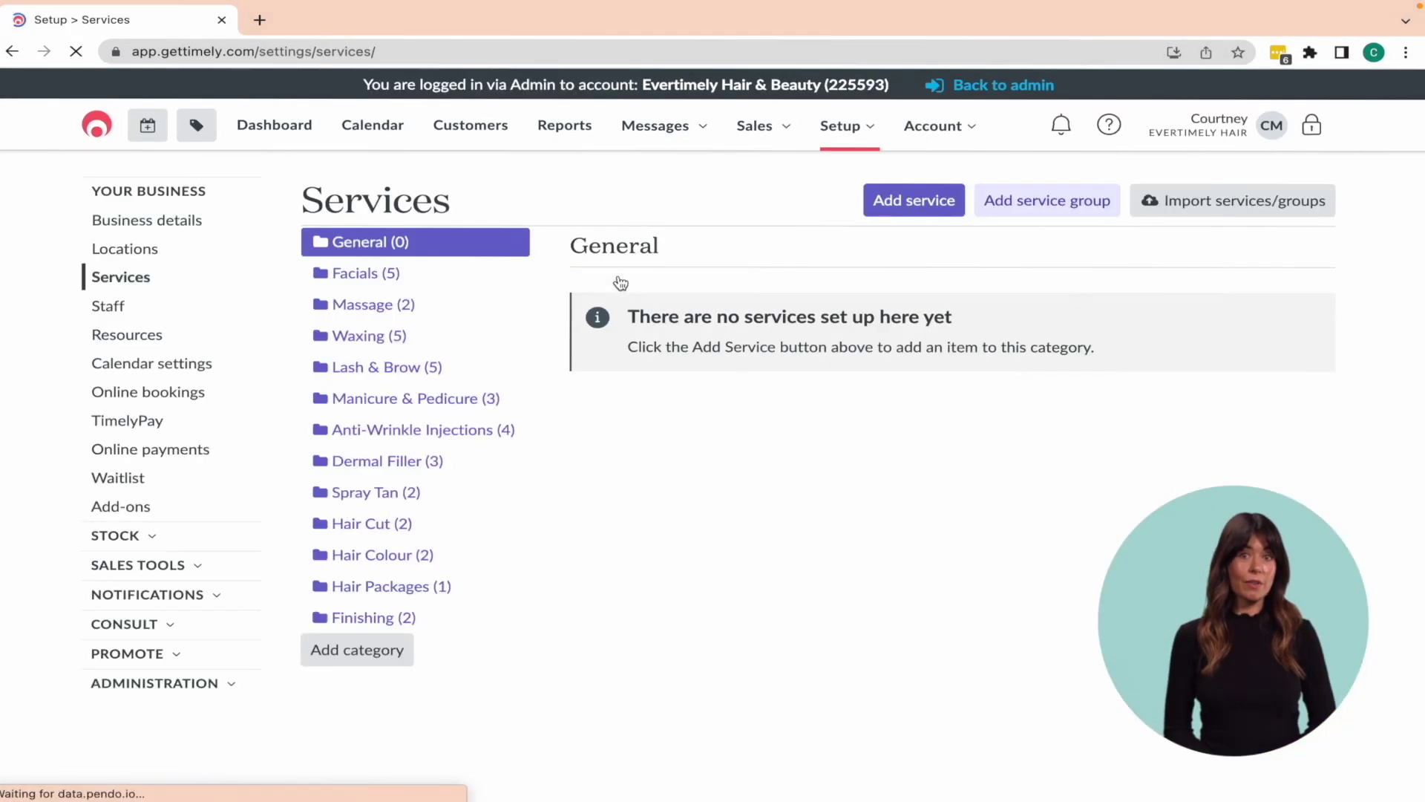
left_click(914, 202)
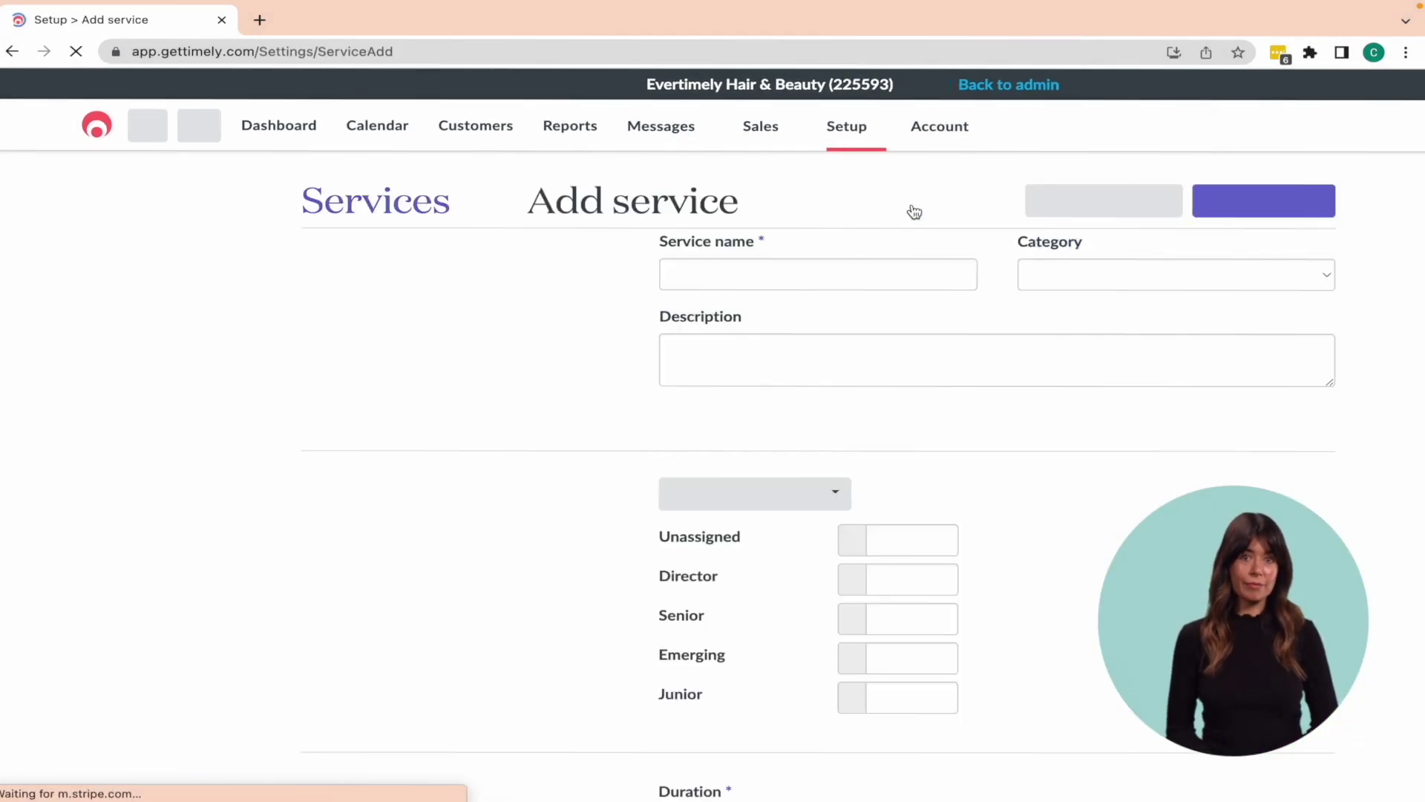
left_click(889, 272)
type("Sere")
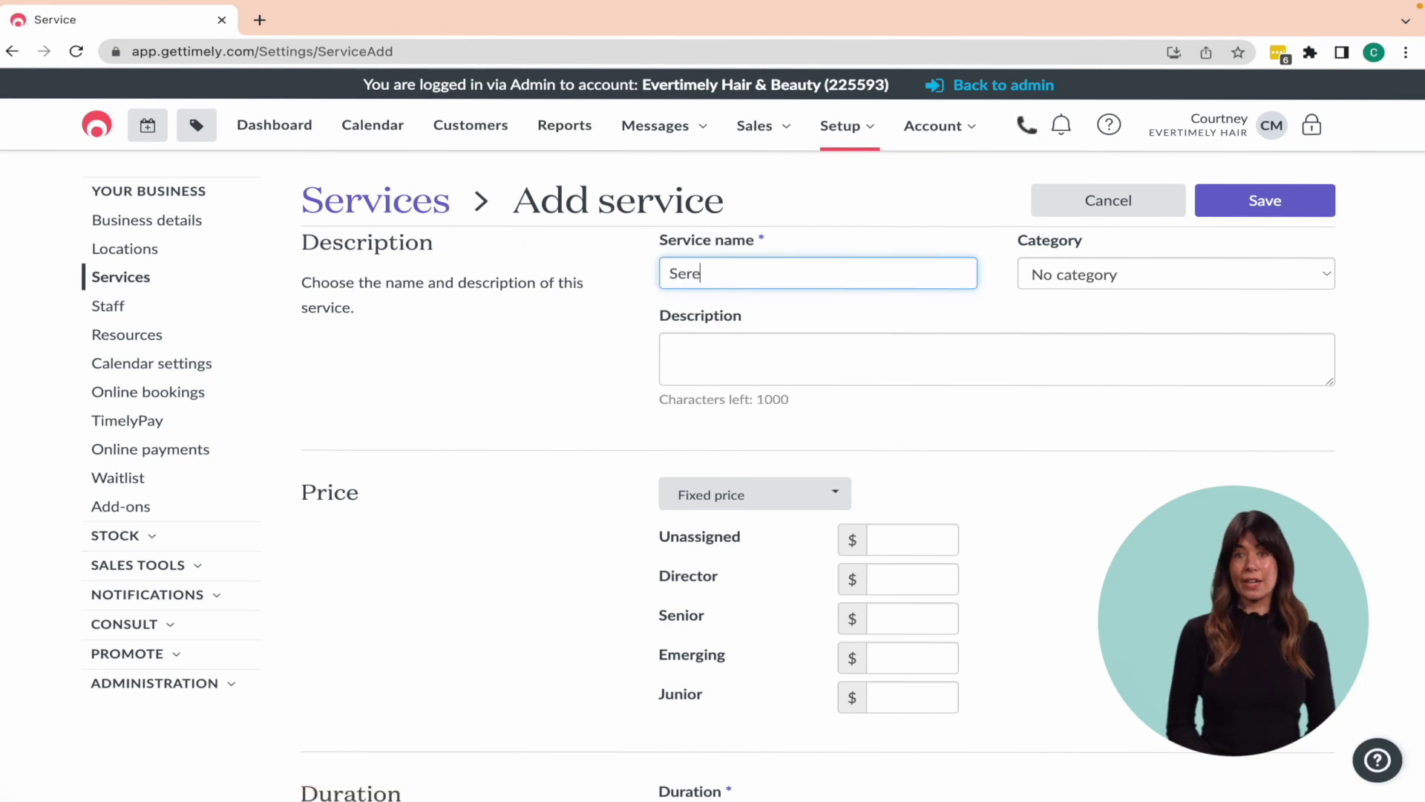
type("nity Bliss M")
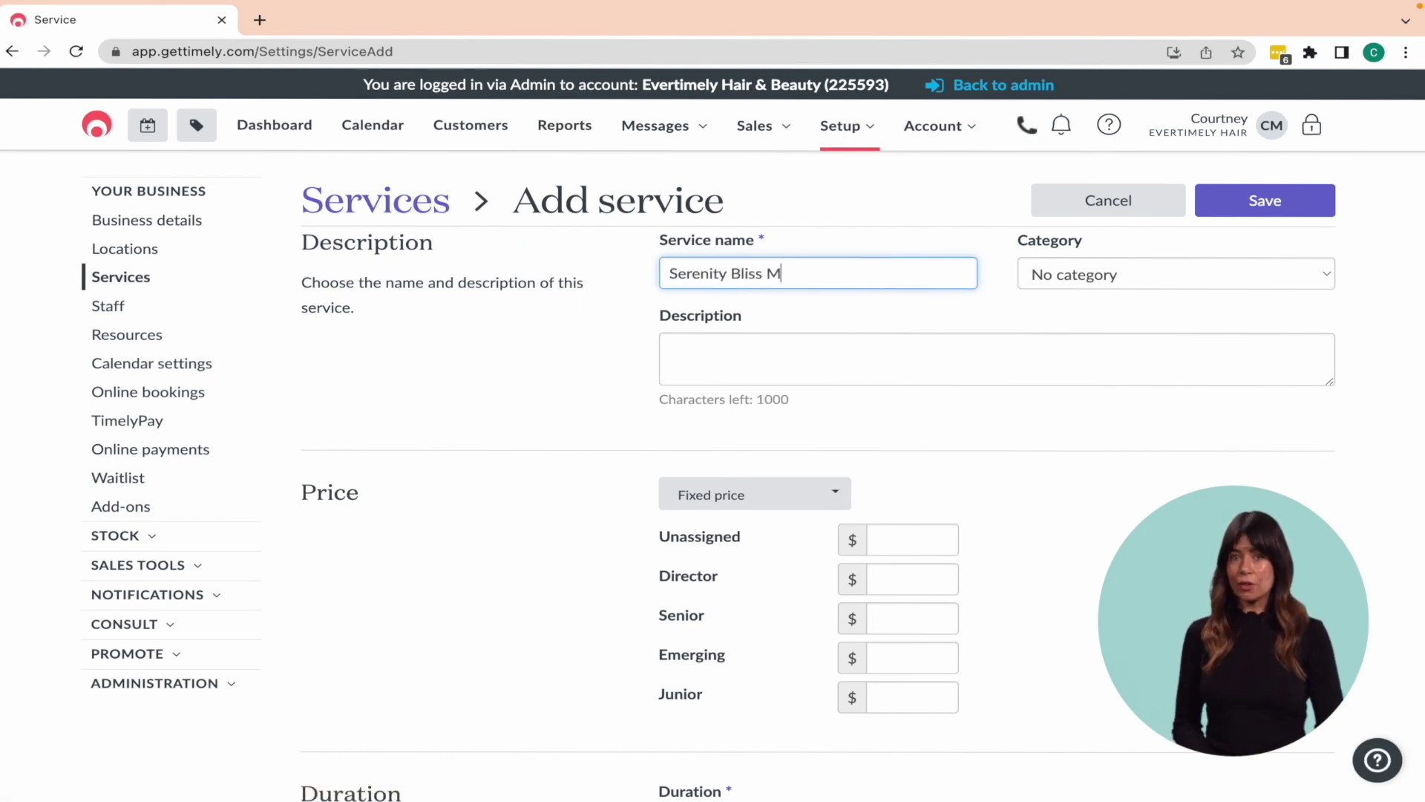
type("assage")
Step: Paste the relaxation description and set the category to Massage
left_click(894, 352)
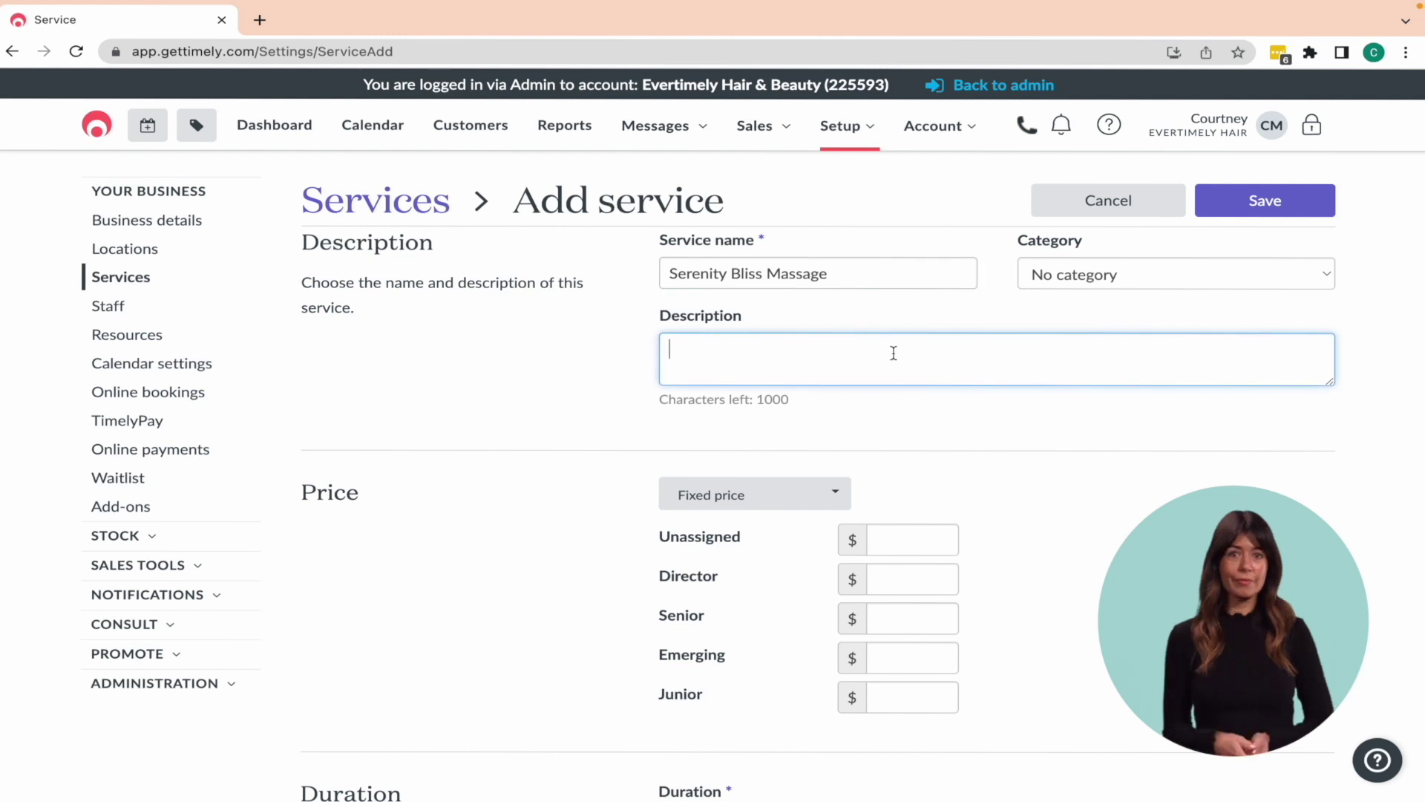
key("ctrl+v")
scroll(894, 352, "up", 3)
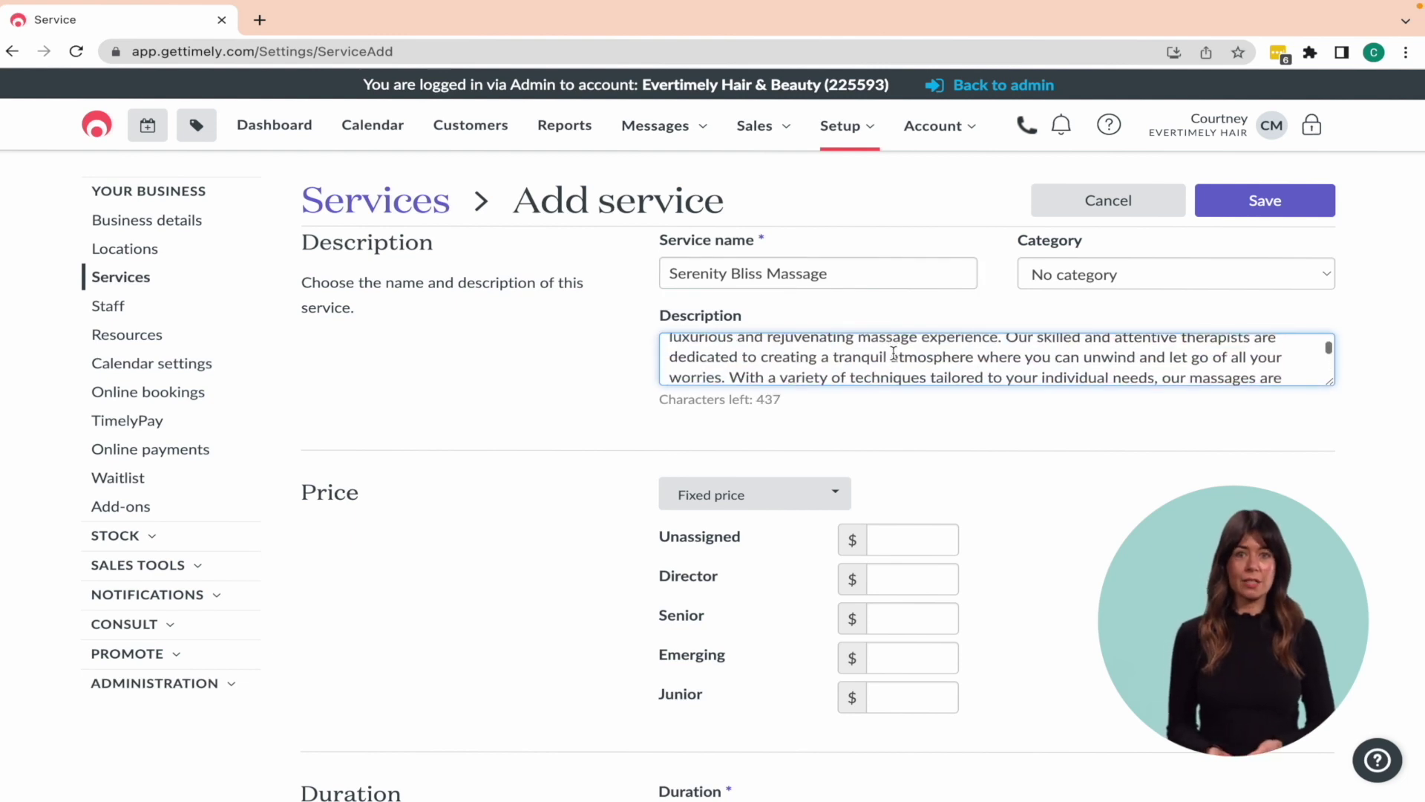
scroll(894, 352, "up", 2)
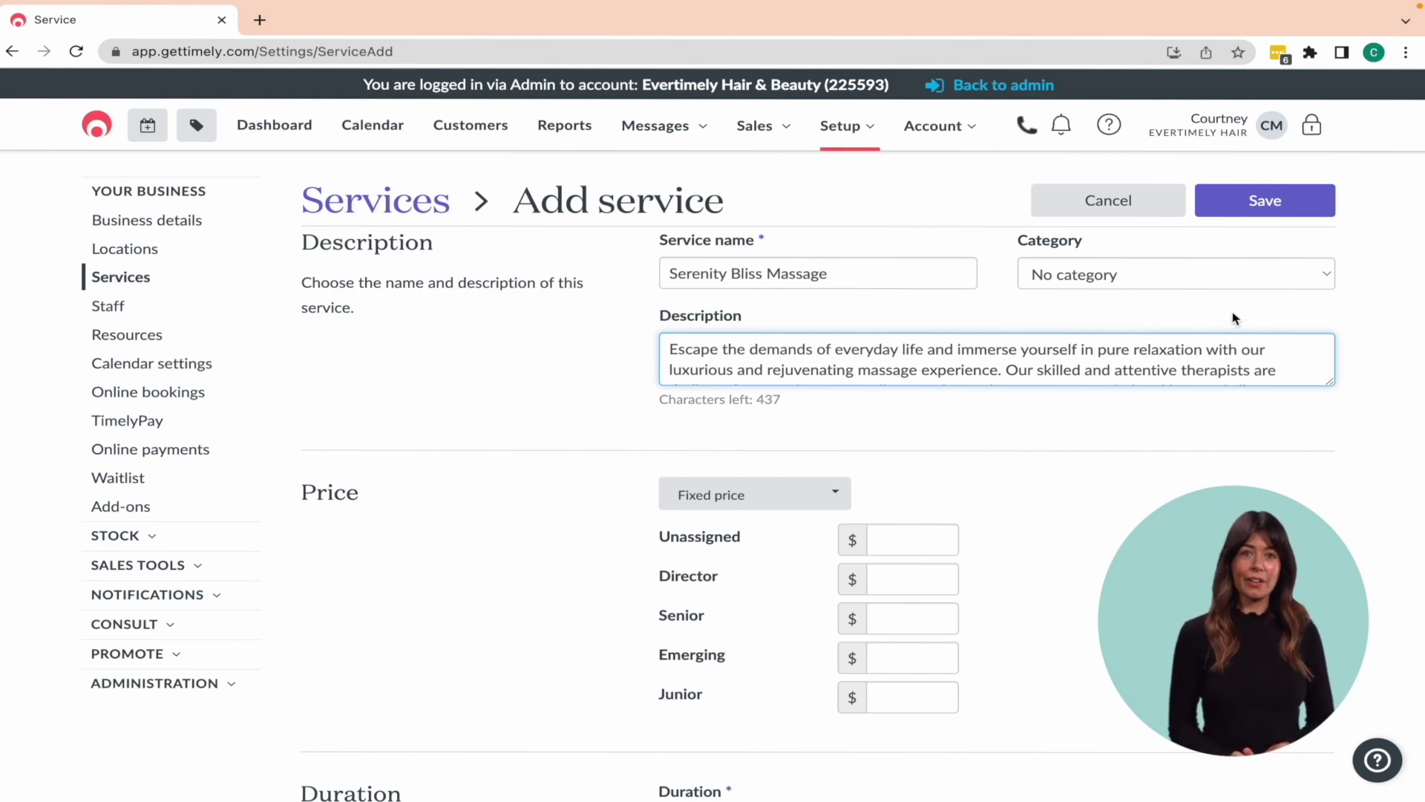
left_click(1232, 277)
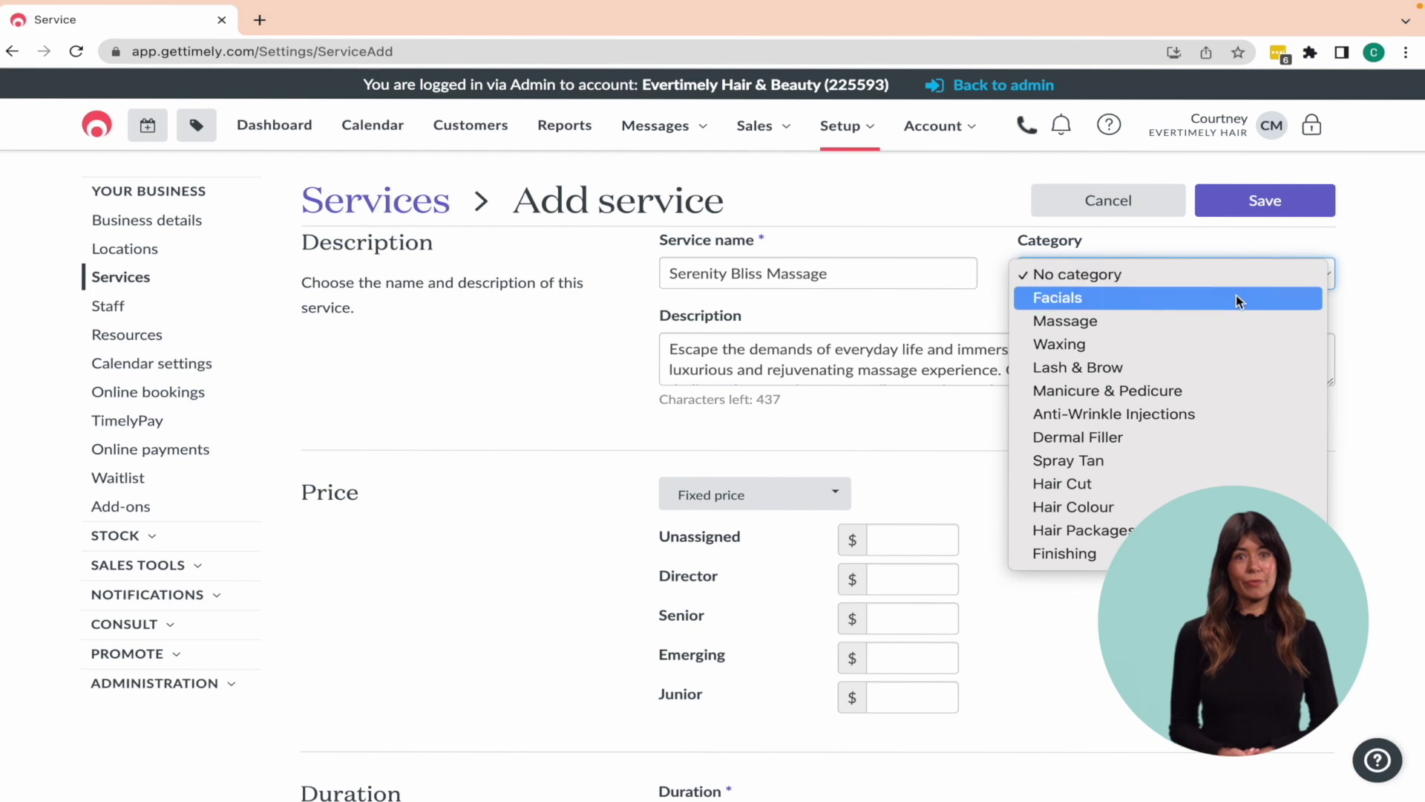
left_click(1232, 322)
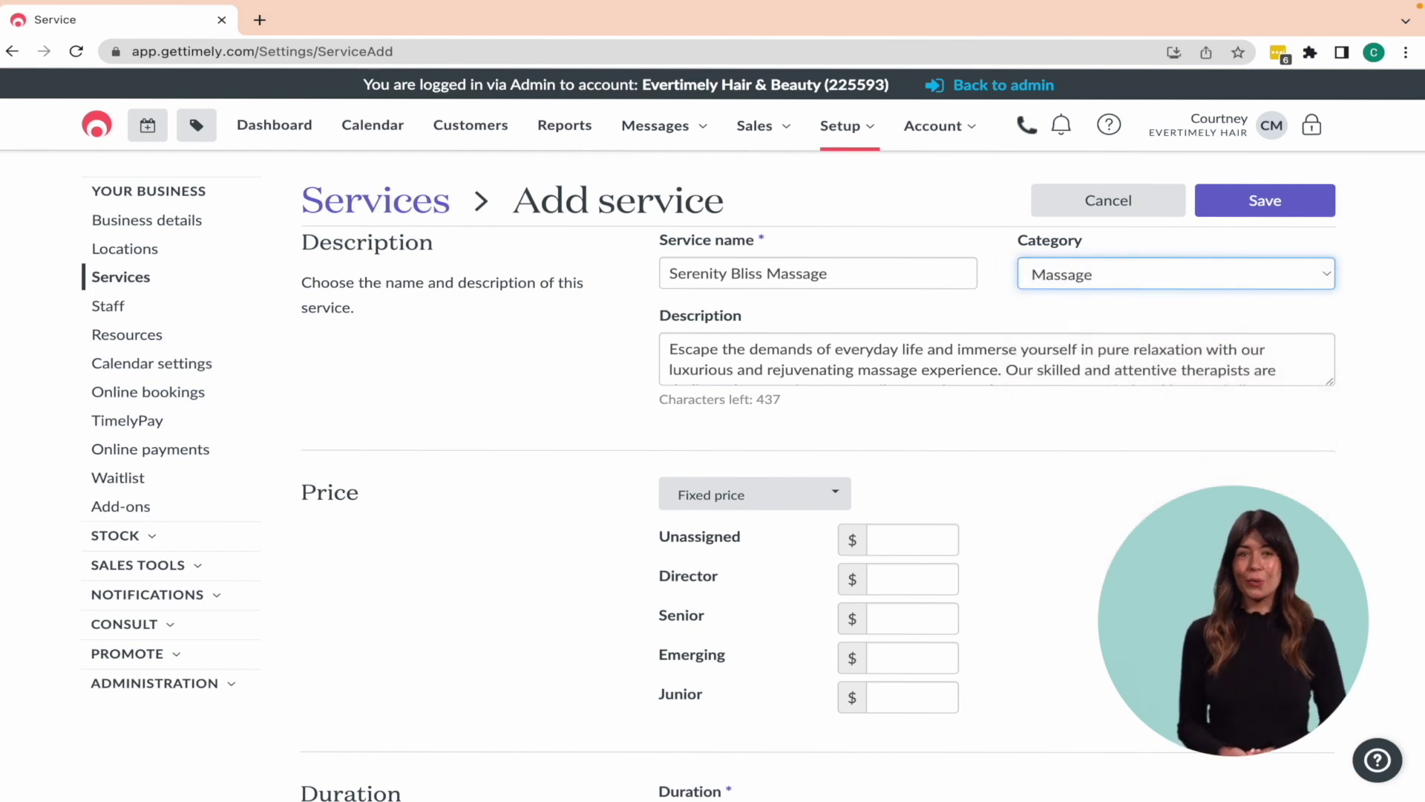
Step: Keep the Fixed price type and enter $200 for Director and $180 for Senior
scroll(713, 434, "down", 2)
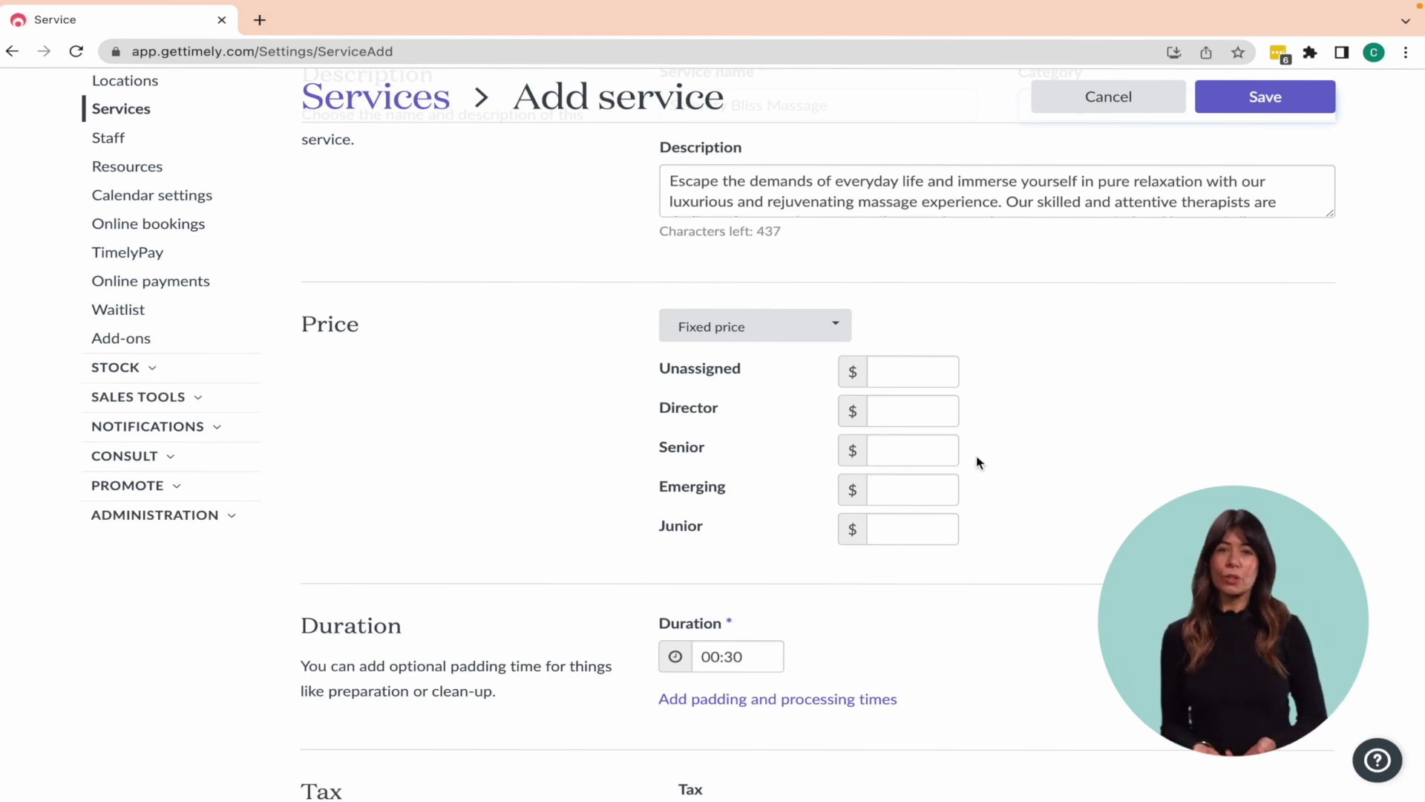
left_click(829, 331)
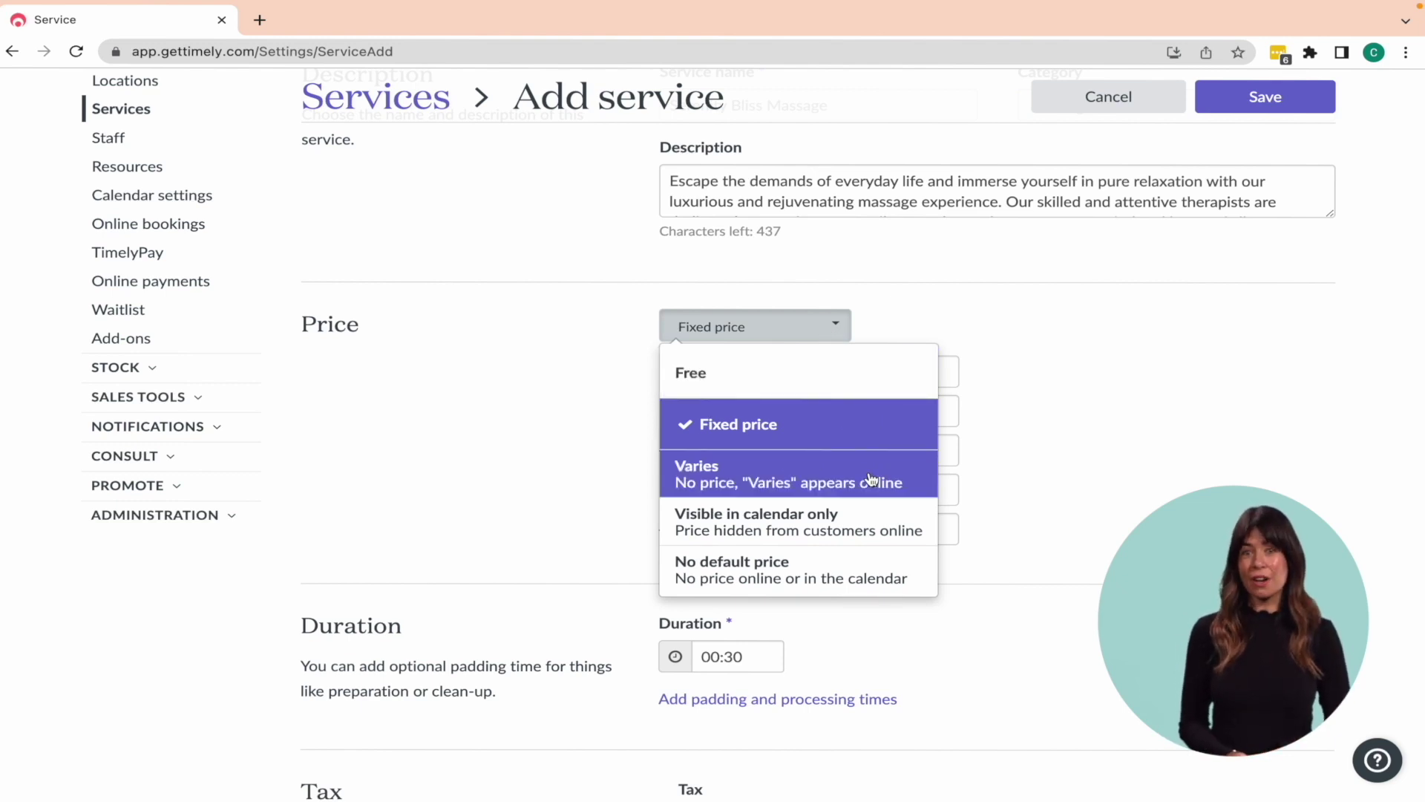
left_click(1019, 512)
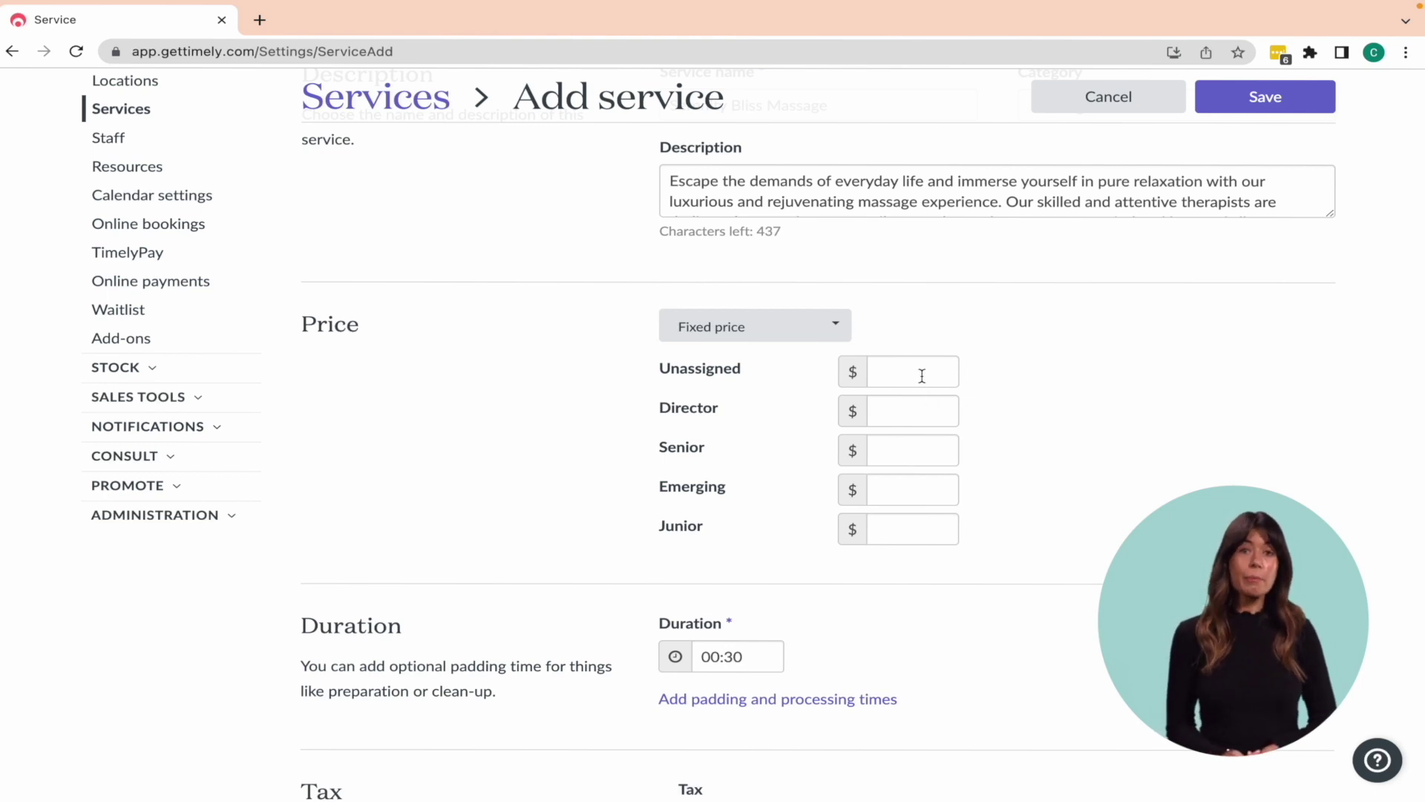
left_click(916, 405)
type("200")
left_click(916, 448)
type("180")
left_click(912, 488)
Step: Enter tier prices of $160 for Emerging and $140 for Junior
type("160")
left_click(903, 527)
type("140")
left_click(1018, 564)
Step: Set the service duration to 01:00
scroll(1019, 564, "down", 3)
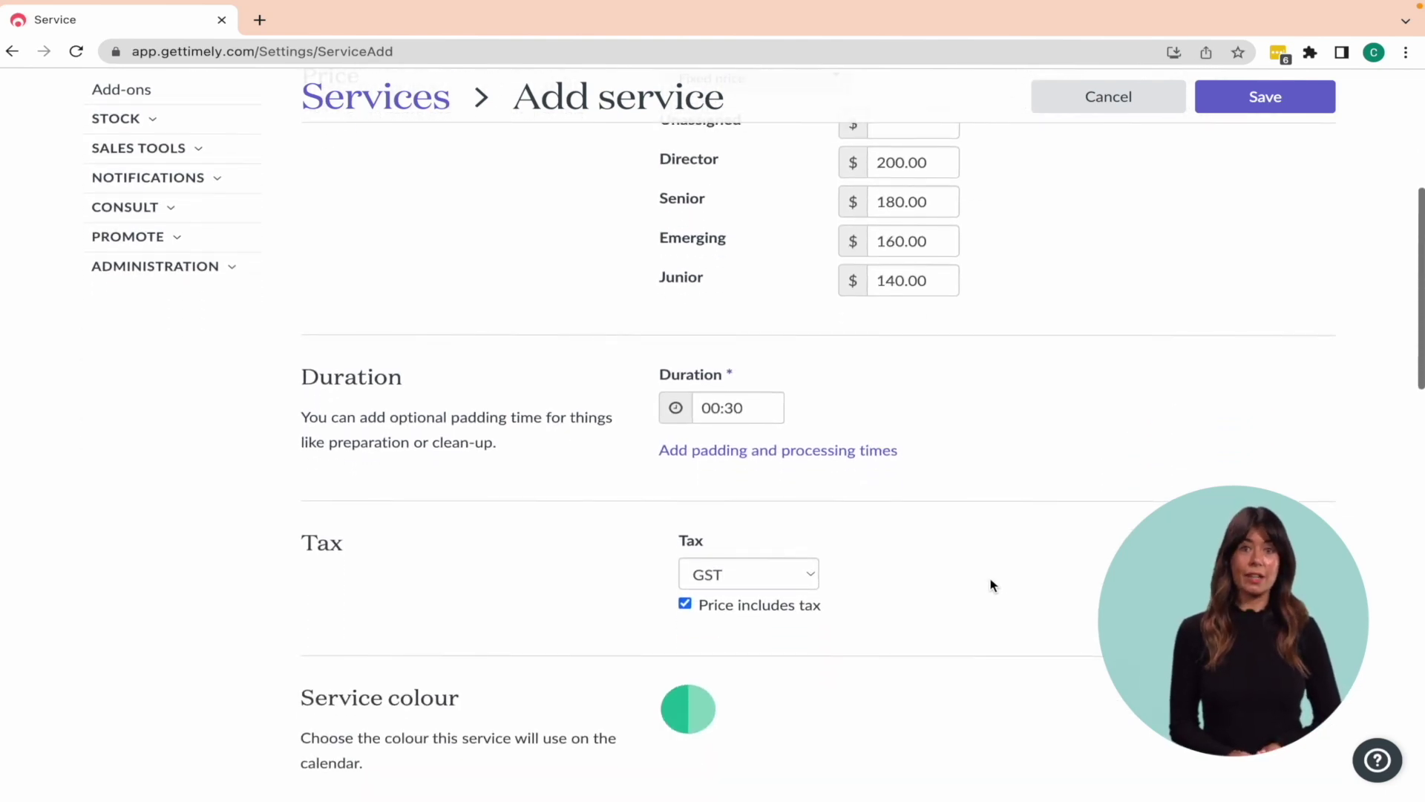
left_click(705, 407)
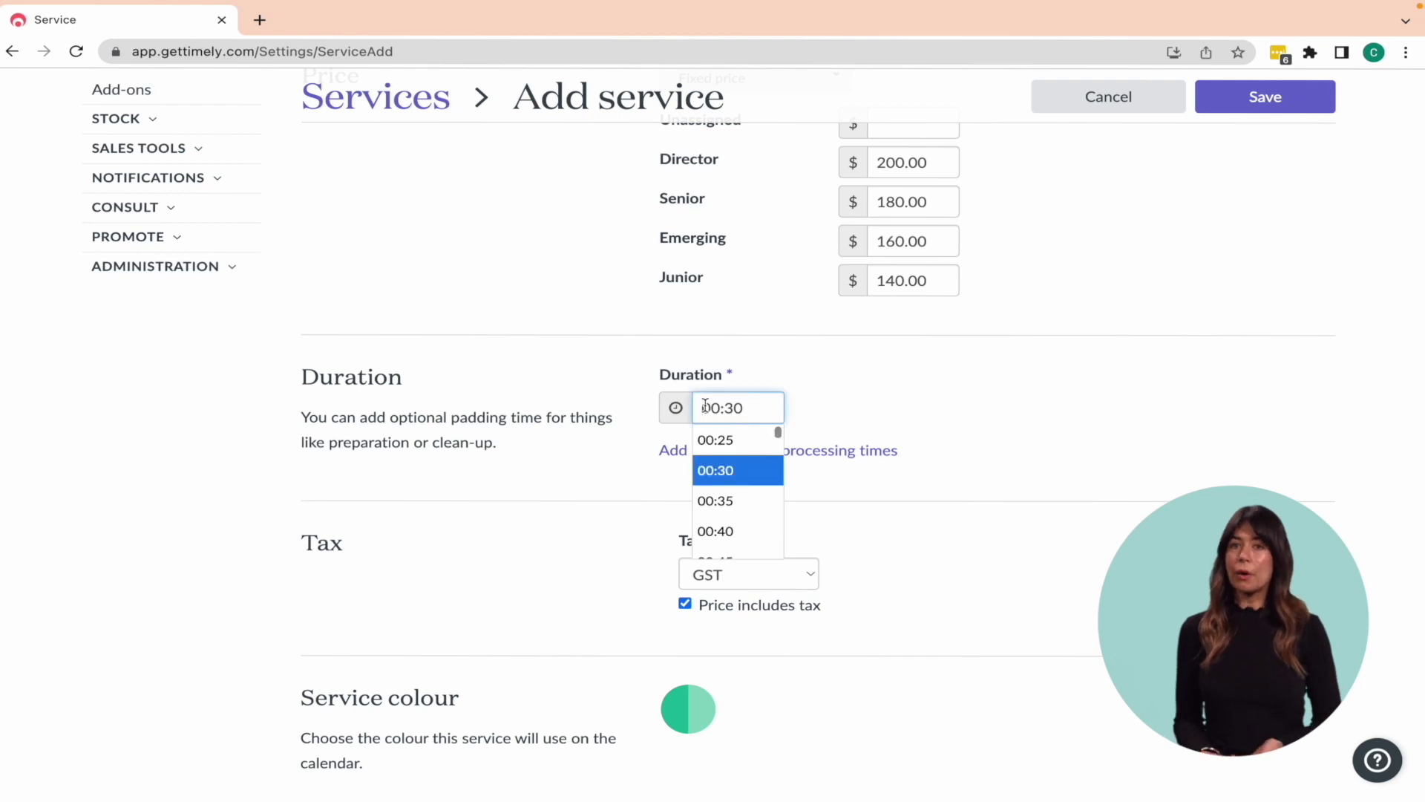
scroll(732, 527, "down", 2)
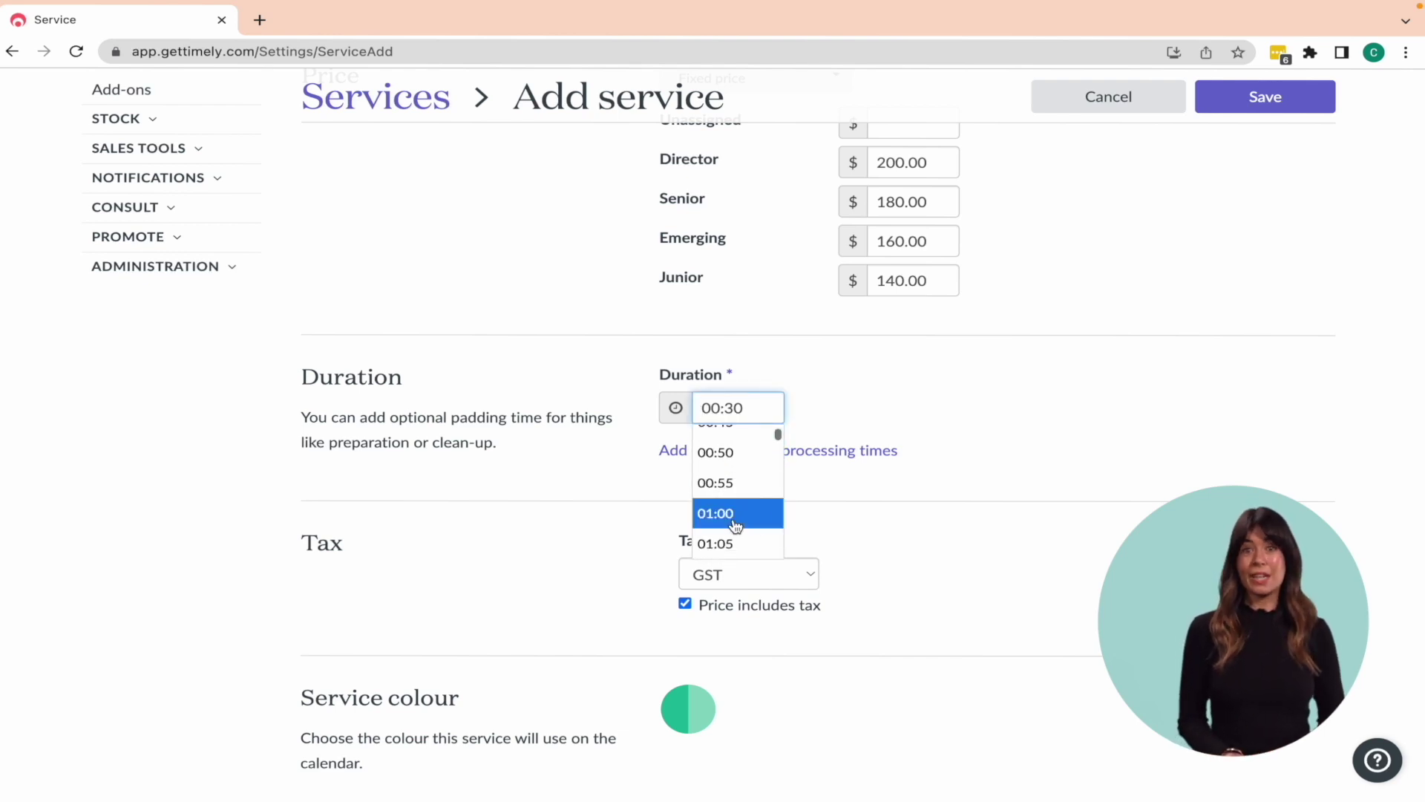
left_click(735, 523)
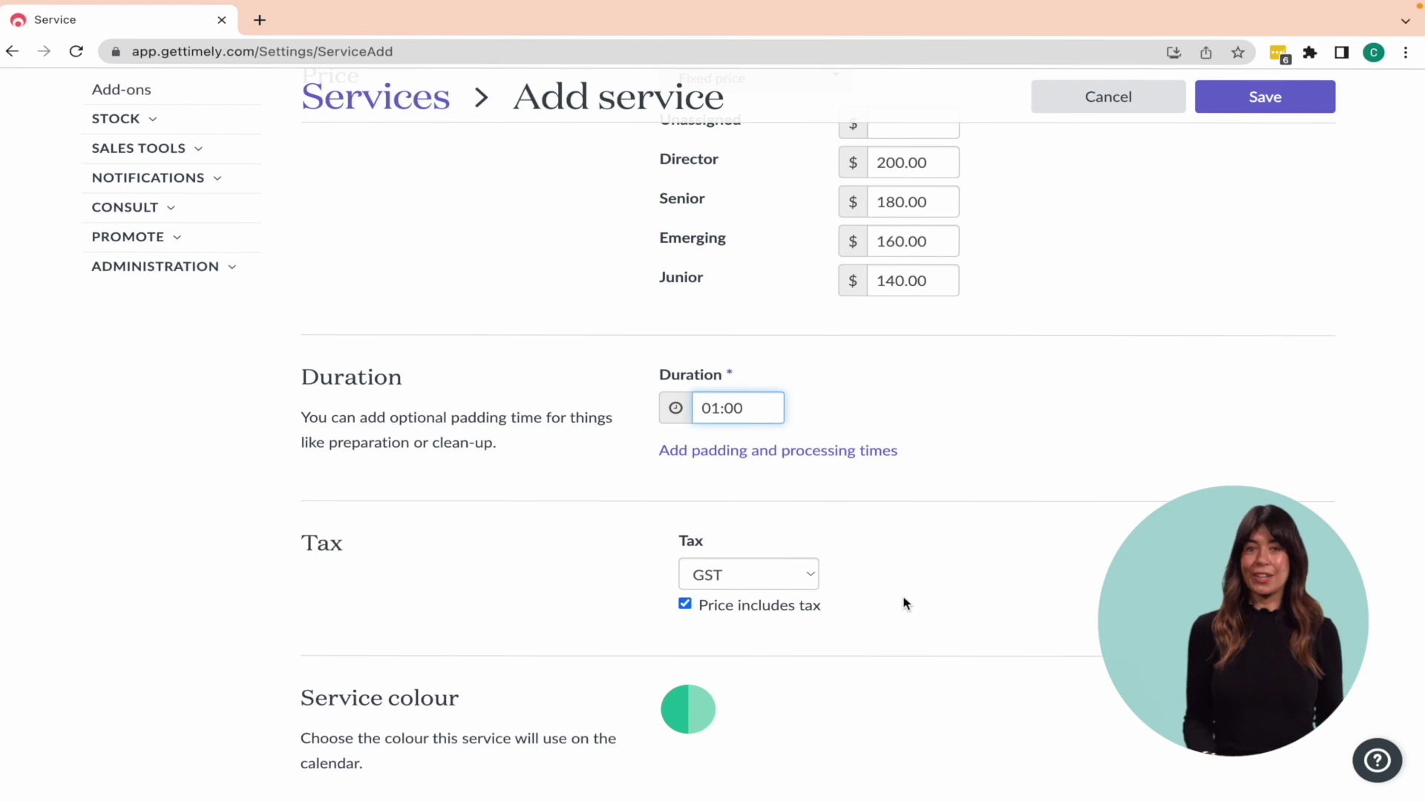
Step: Add 00:15 of padding after each booking, kept as Padding after
left_click(868, 450)
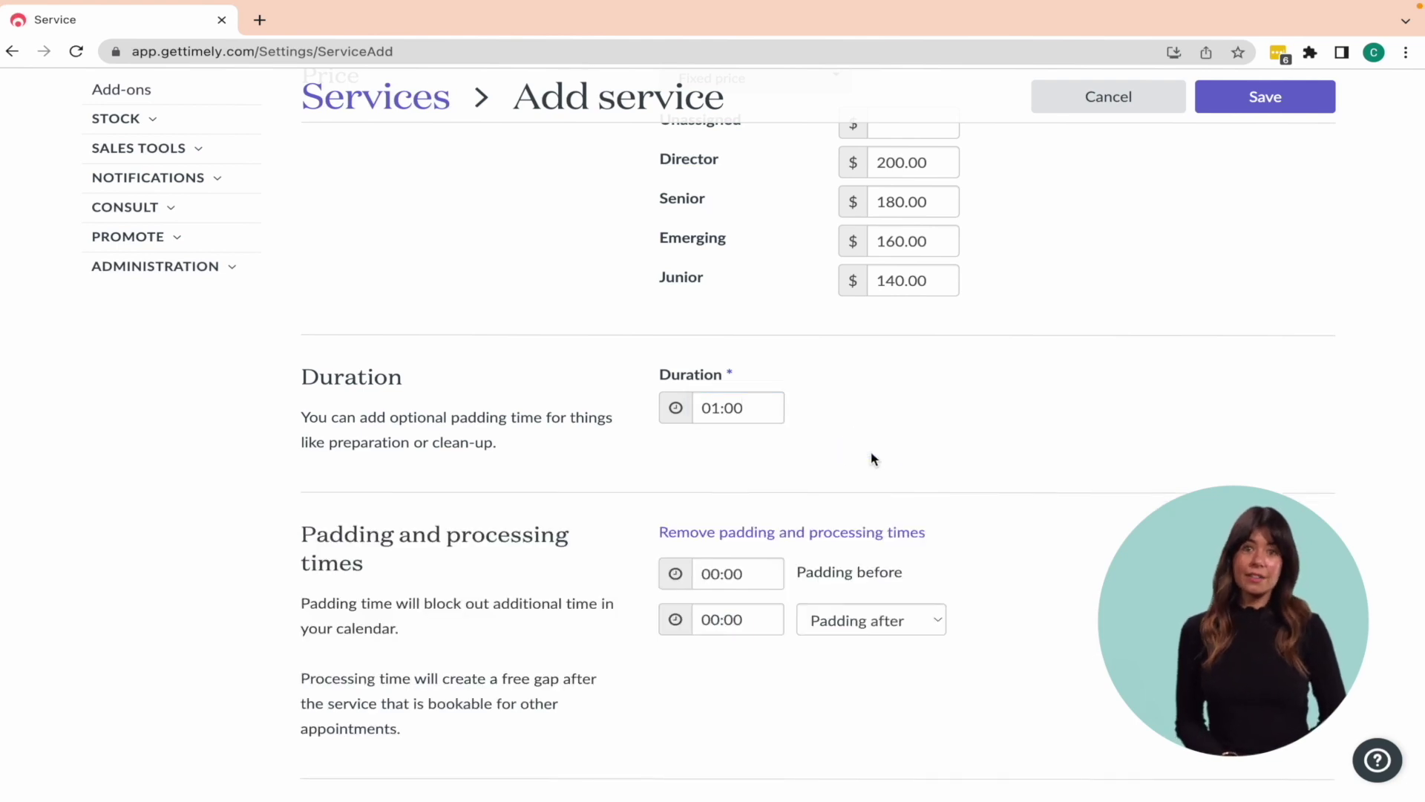
scroll(873, 458, "down", 3)
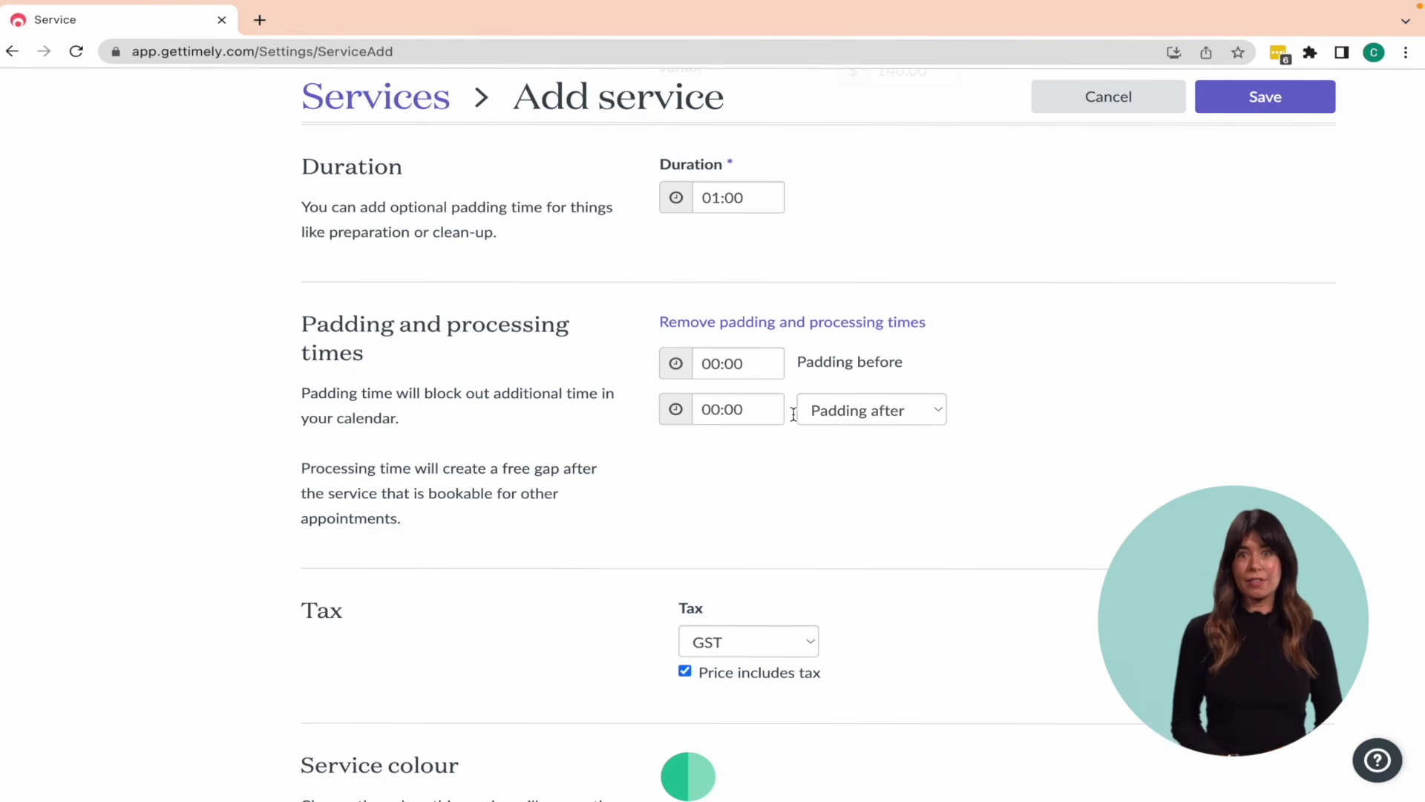
left_click(747, 410)
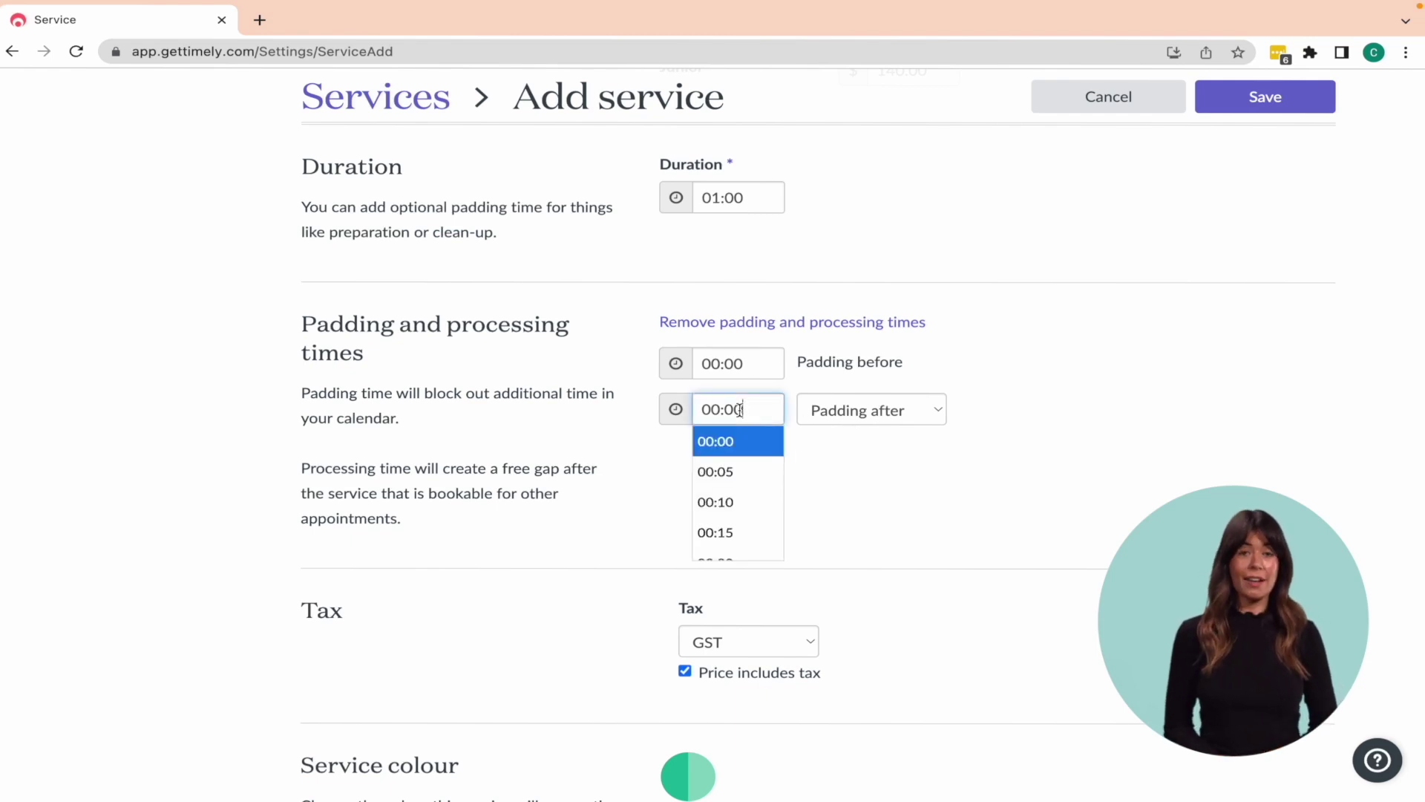
left_click(765, 534)
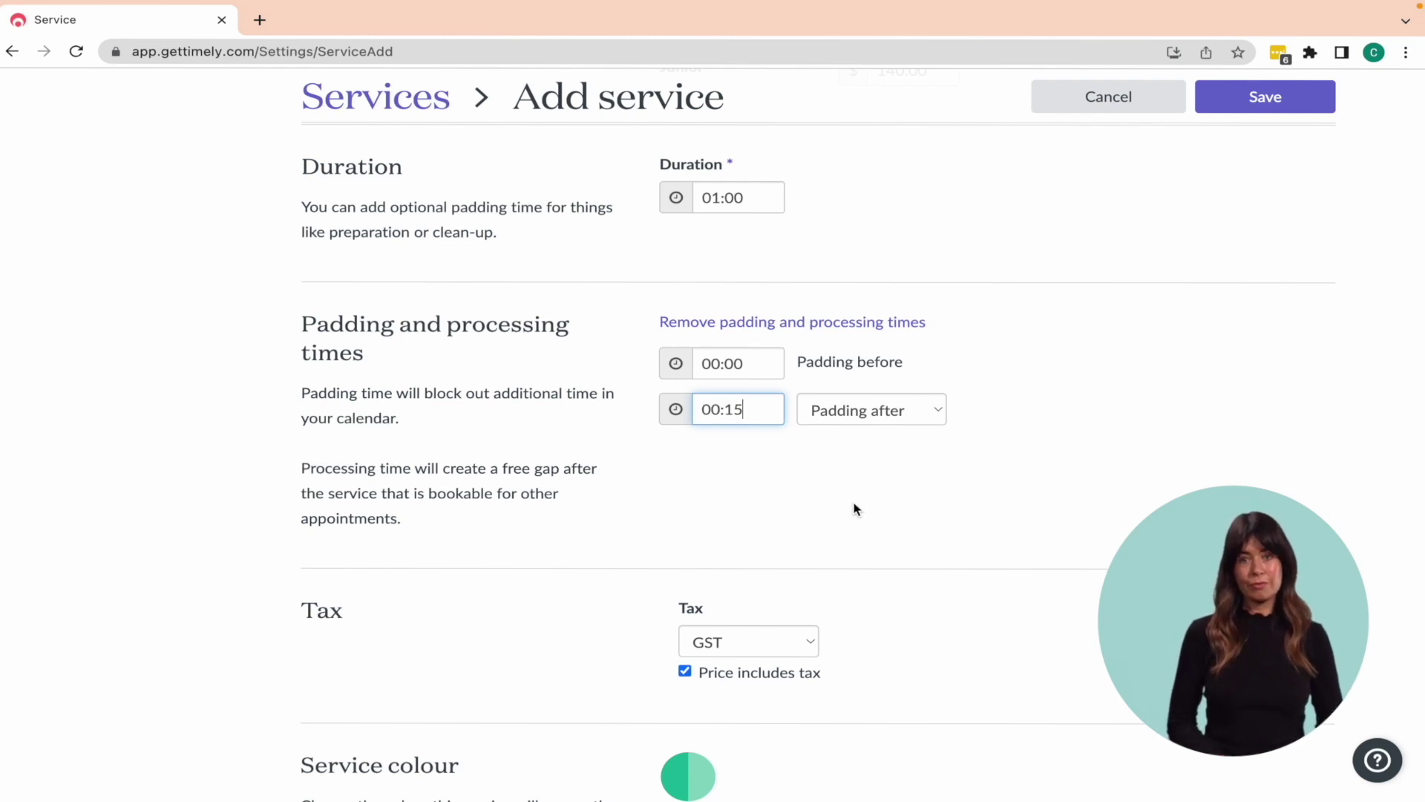
left_click(938, 412)
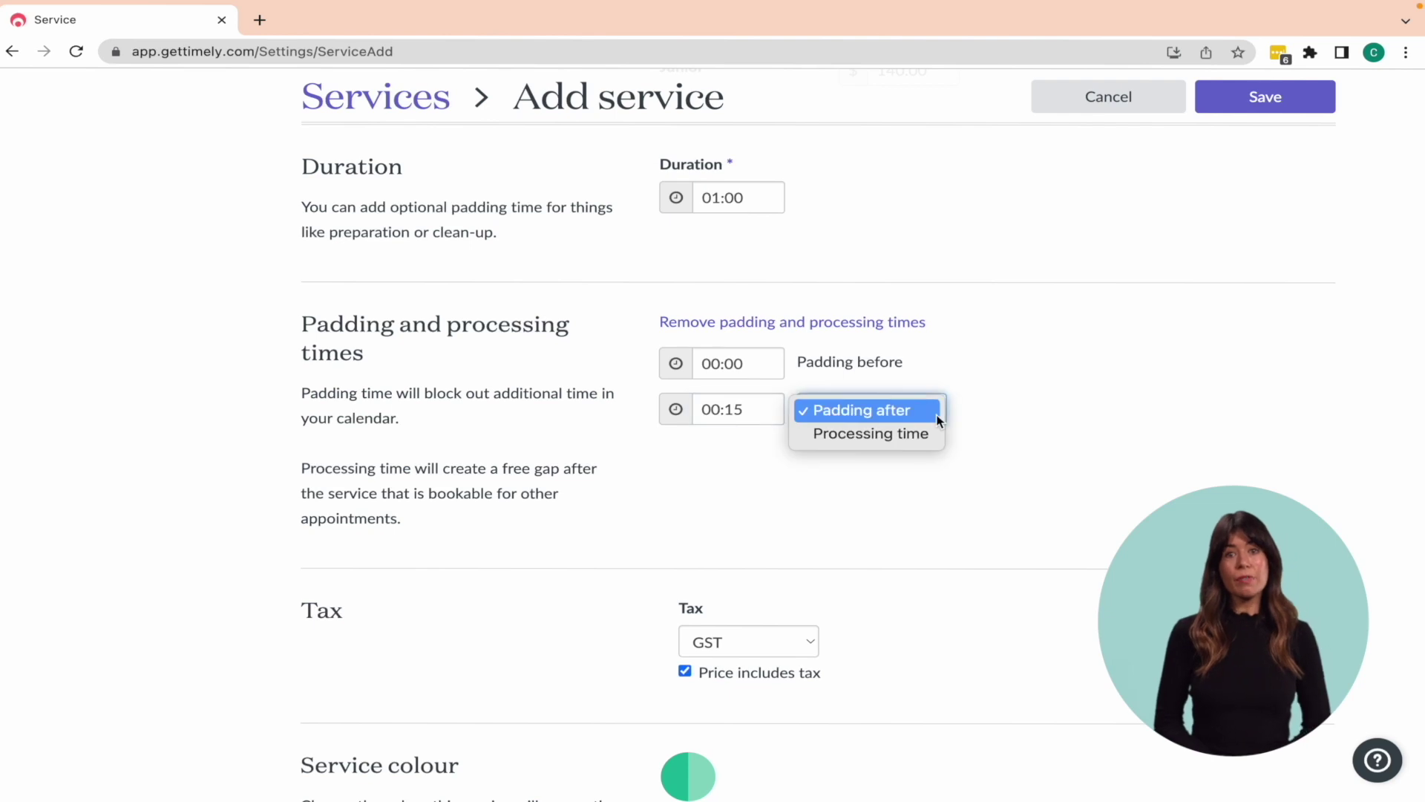
left_click(966, 494)
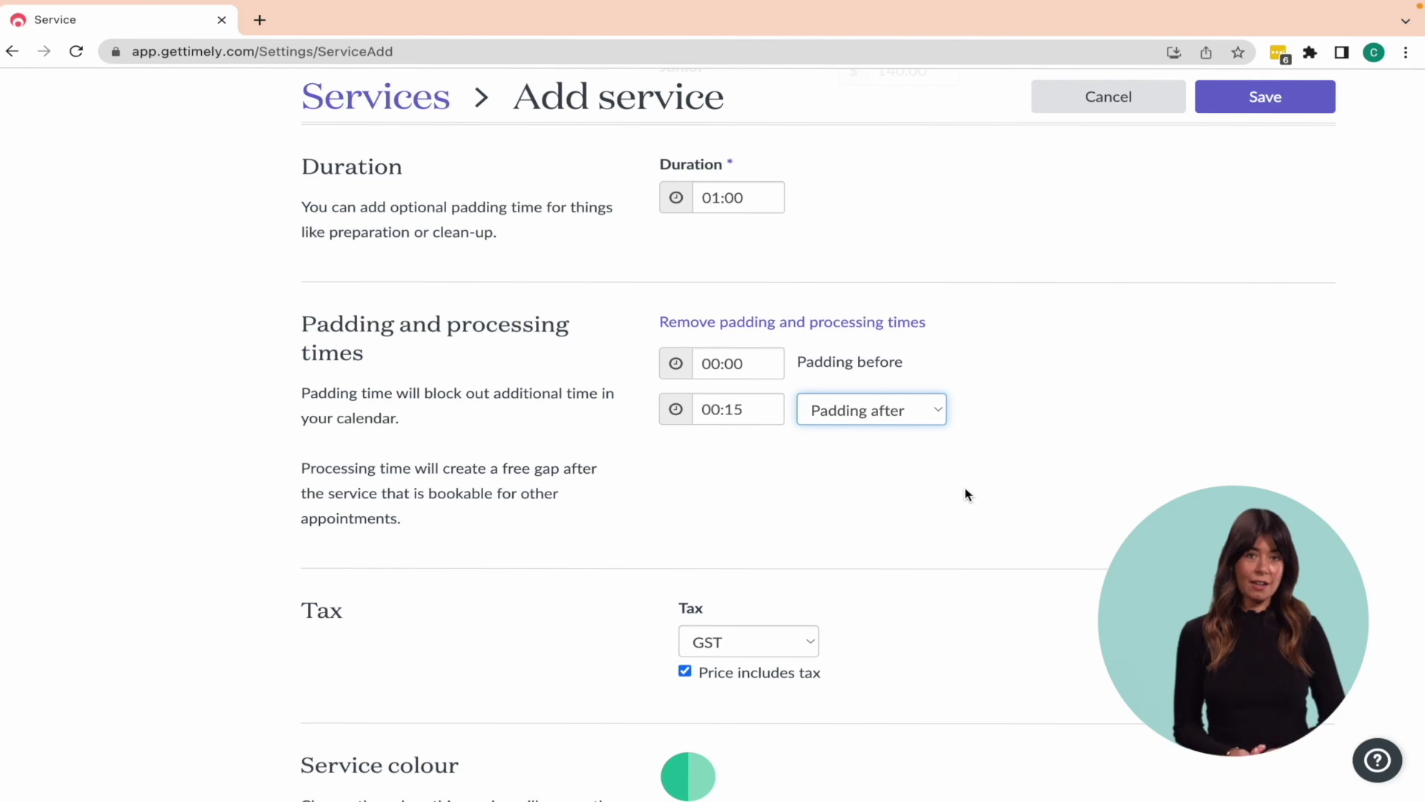
Step: Pick red from the service colour wheel in place of green
scroll(967, 494, "down", 6)
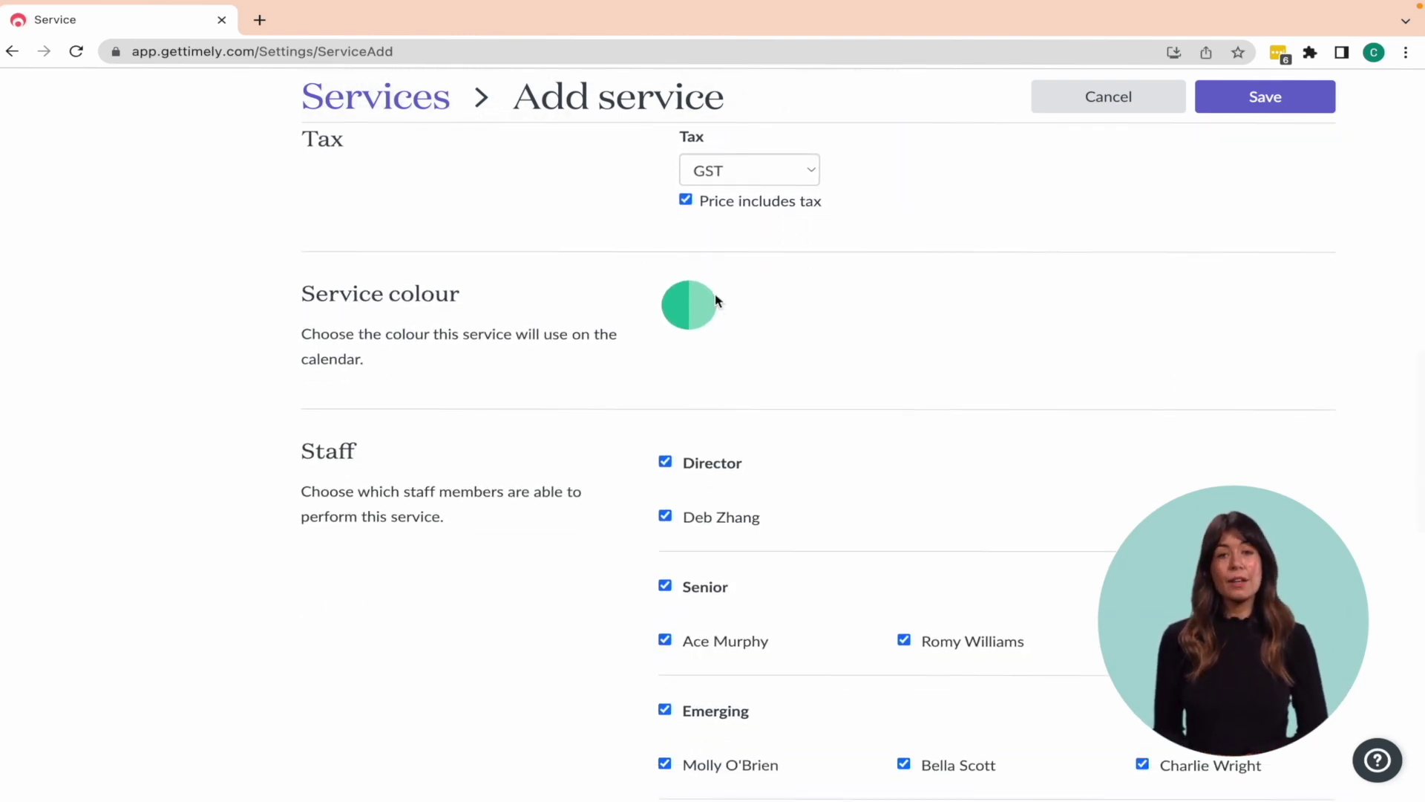
left_click(694, 304)
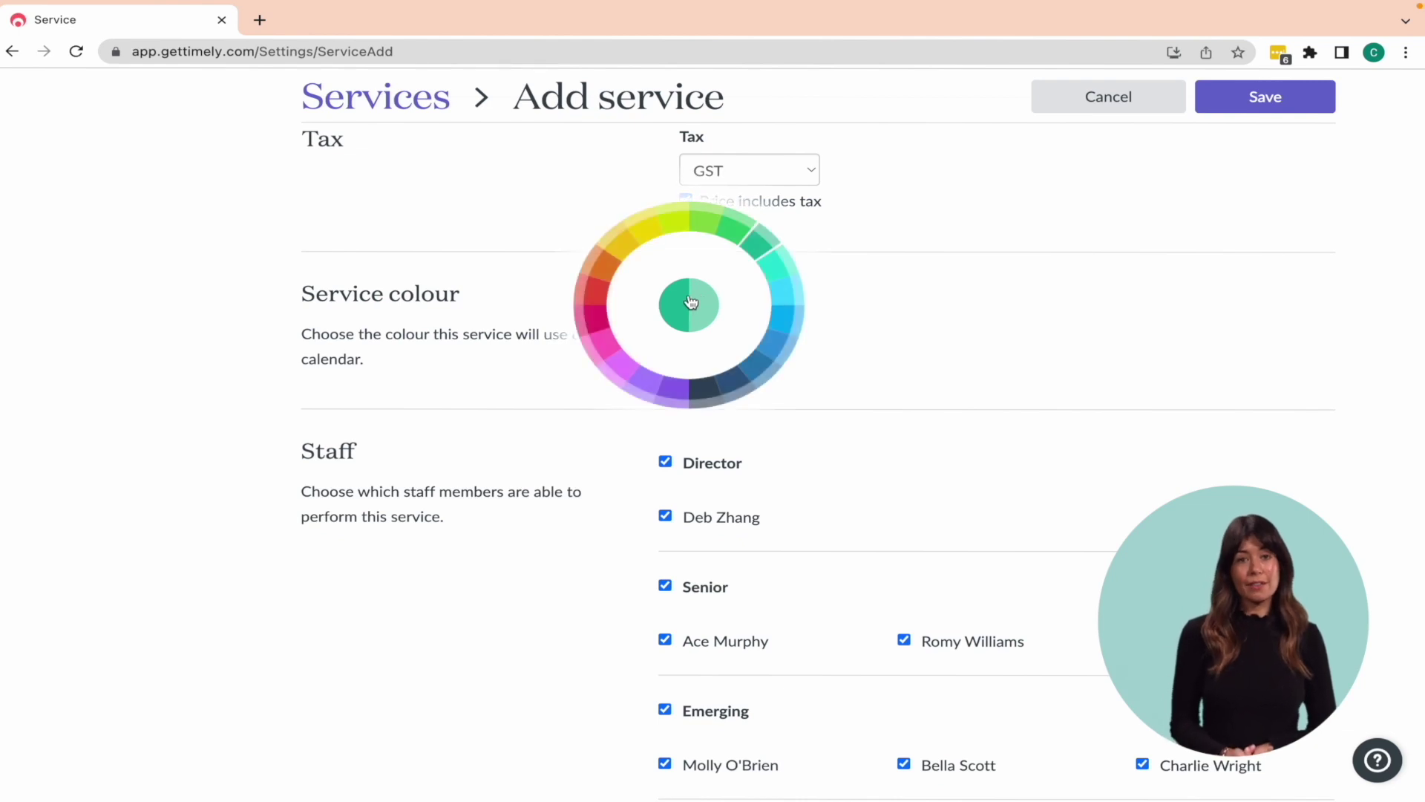
left_click(597, 301)
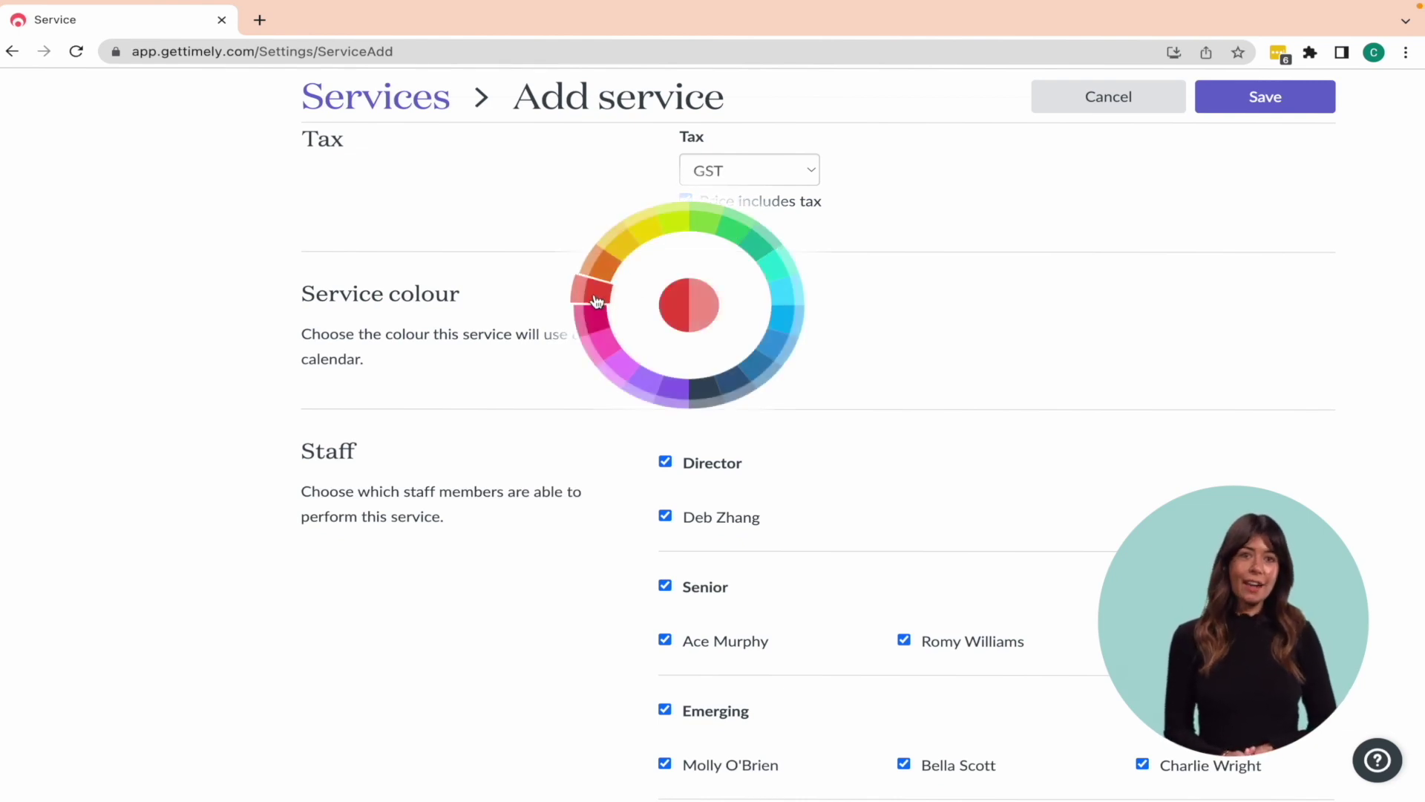
left_click(881, 371)
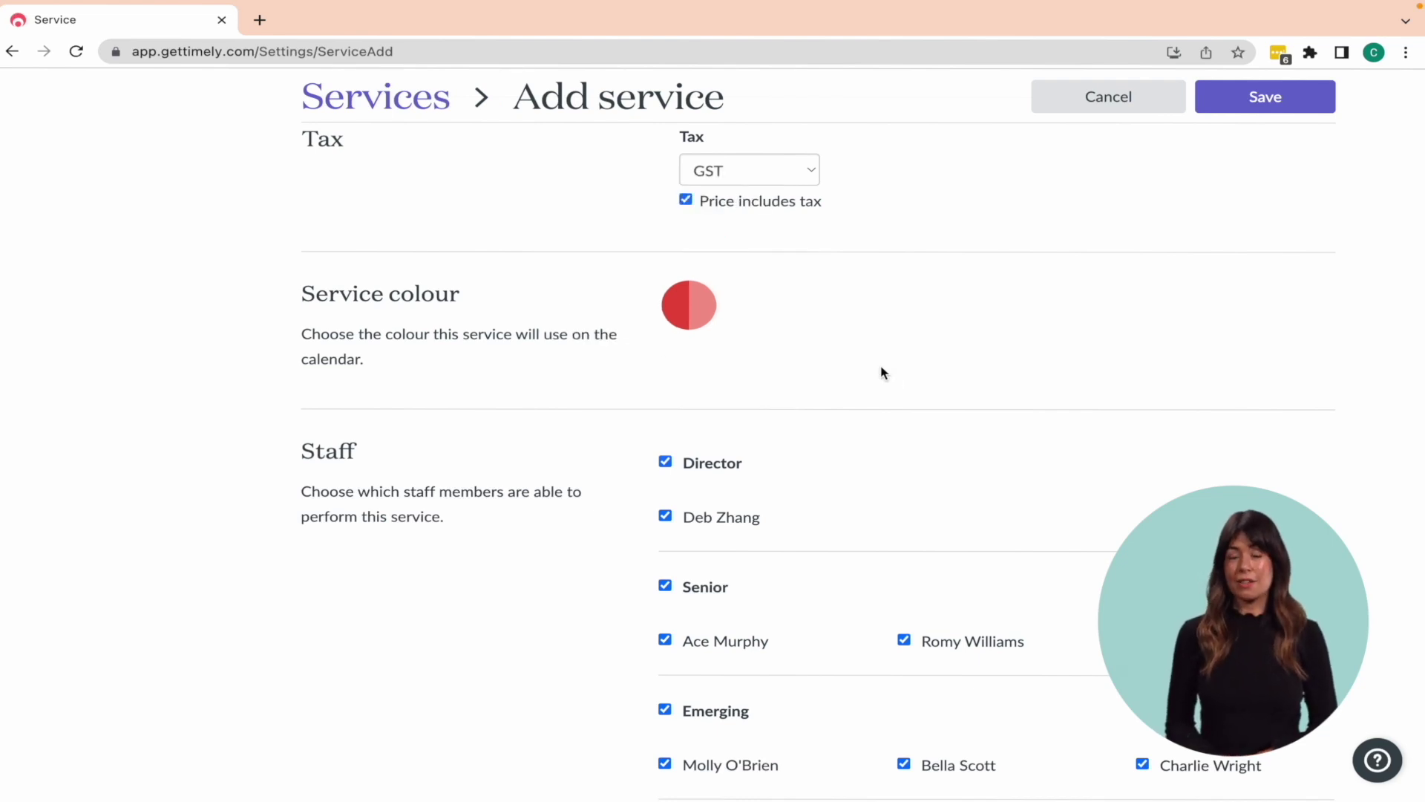
scroll(882, 371, "down", 1)
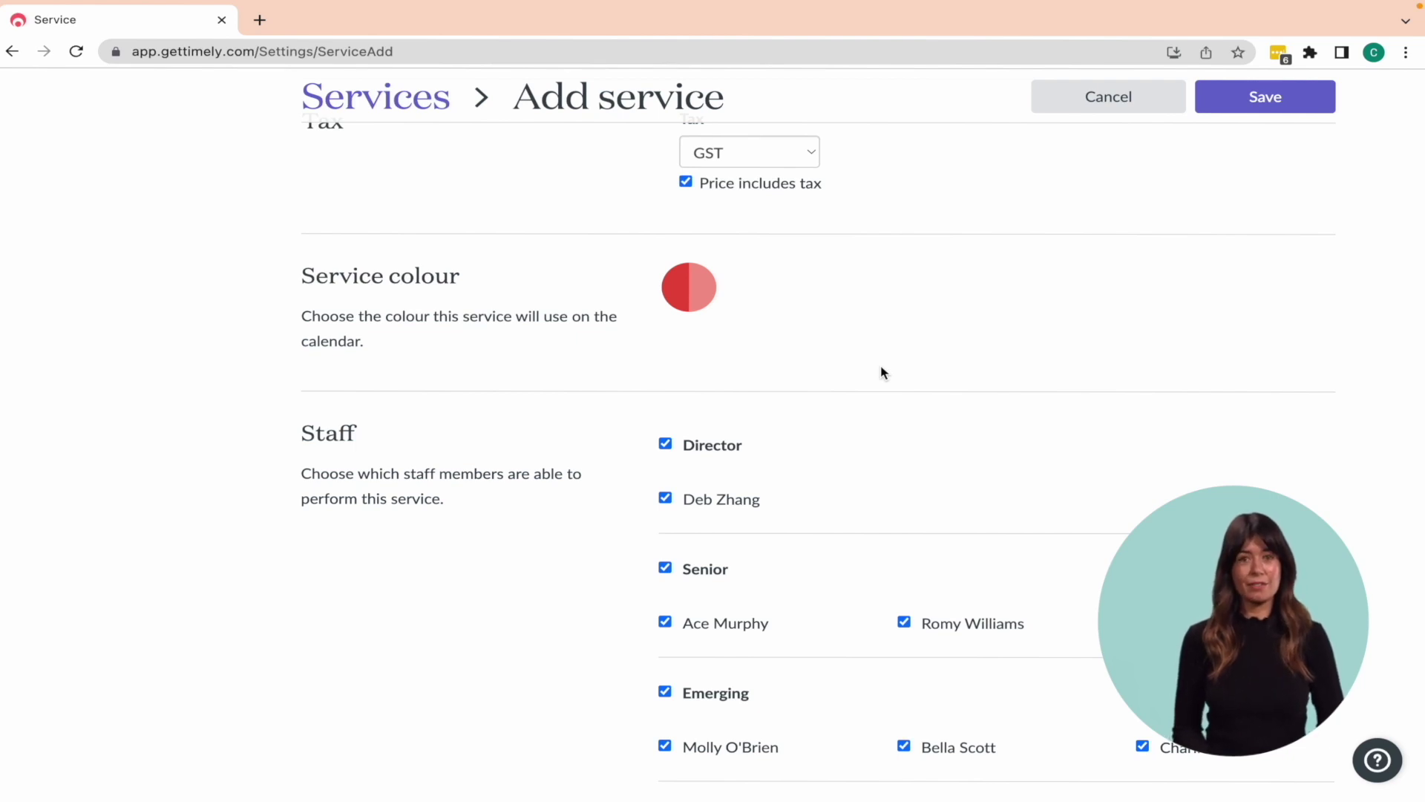
Step: Untick the Emerging and Junior tiers and one Senior staff member
scroll(883, 372, "down", 4)
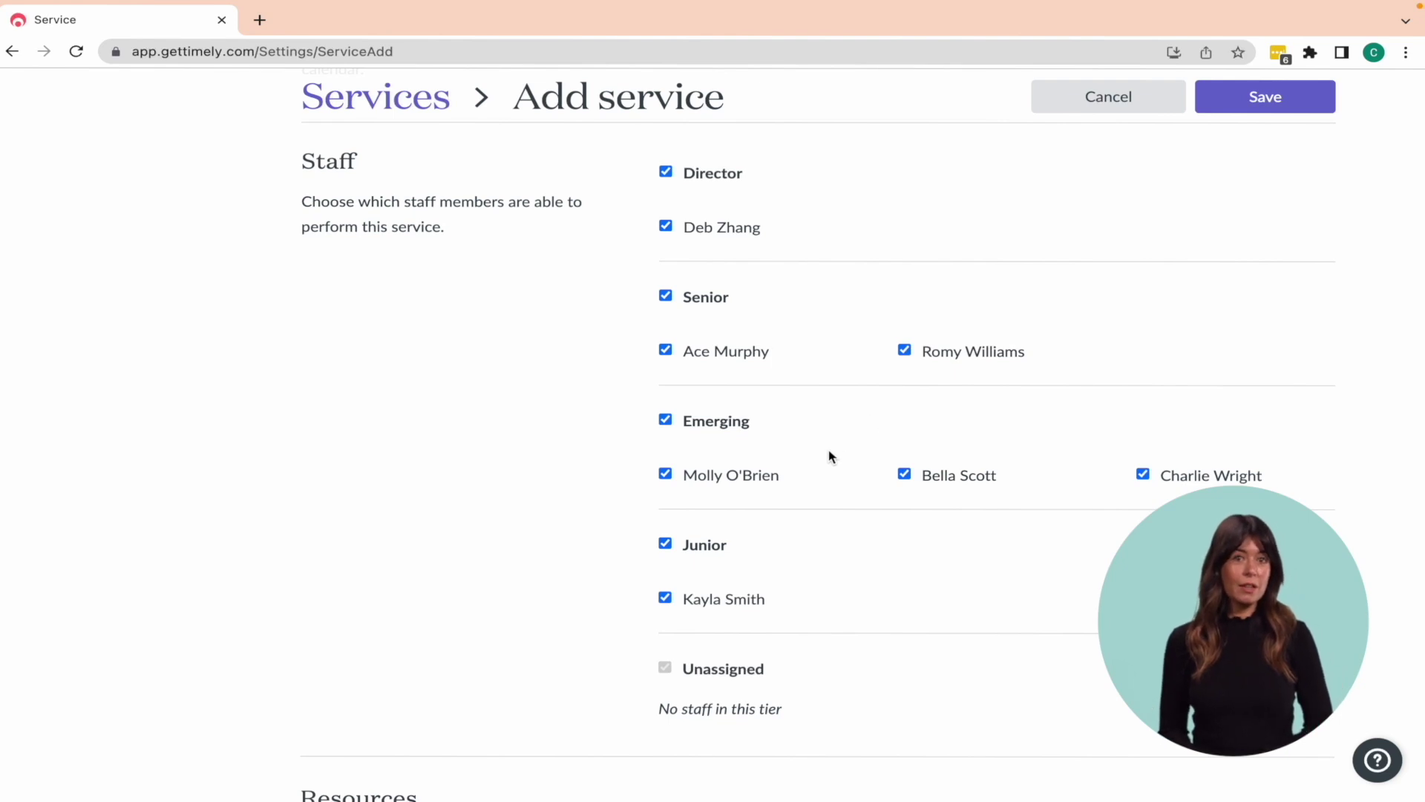
left_click(664, 422)
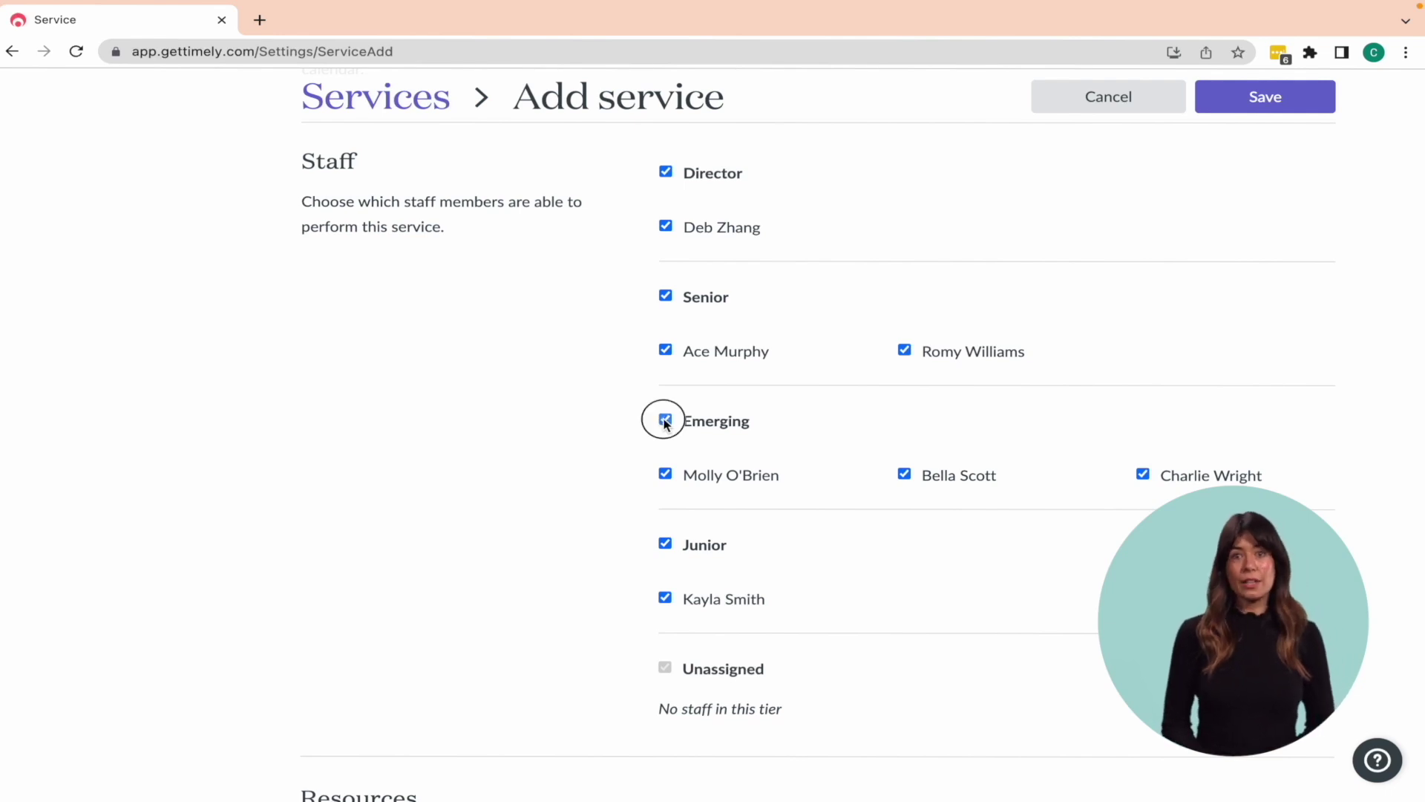
left_click(709, 358)
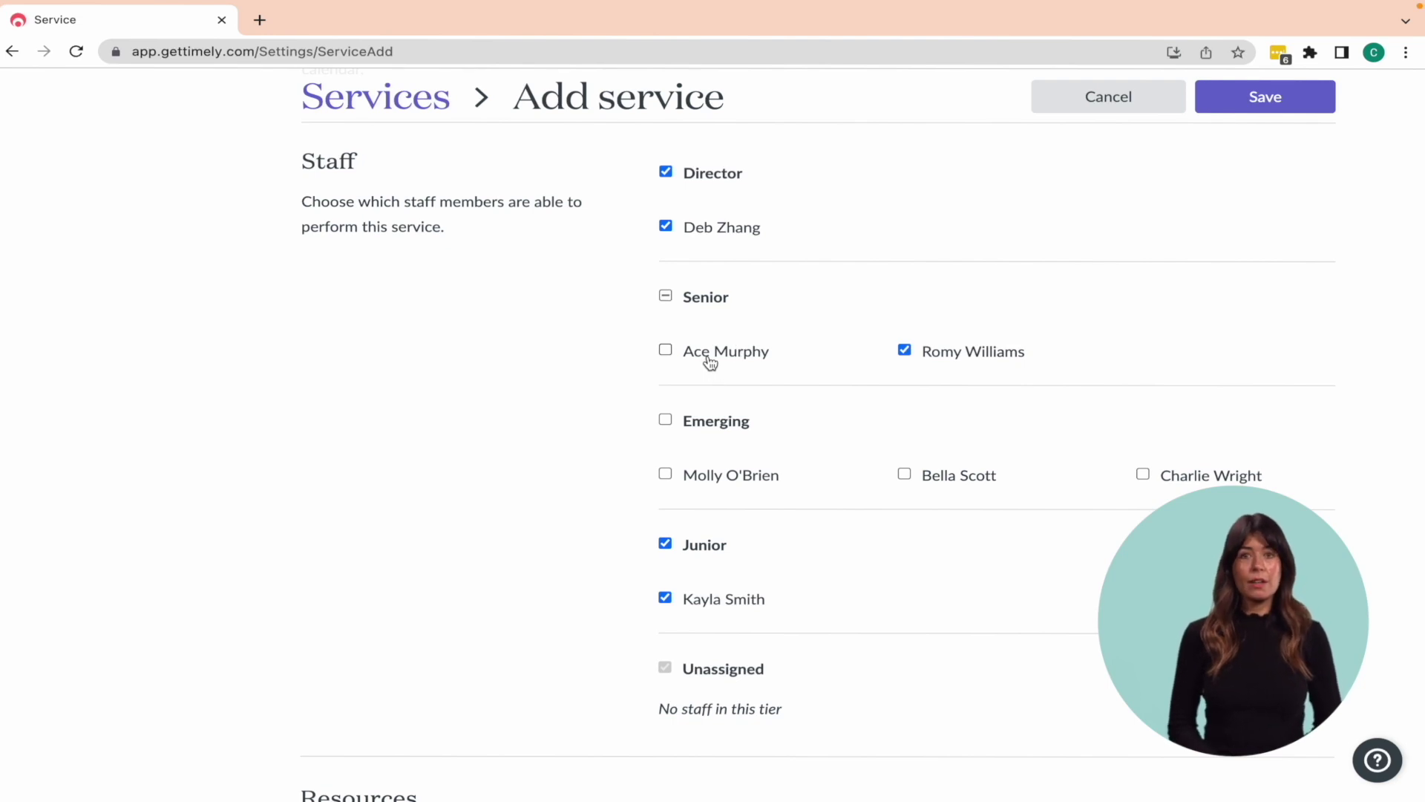
left_click(667, 545)
Step: Set Resources to Requires one resource, allowing Room 1 and Room 2
scroll(855, 615, "down", 6)
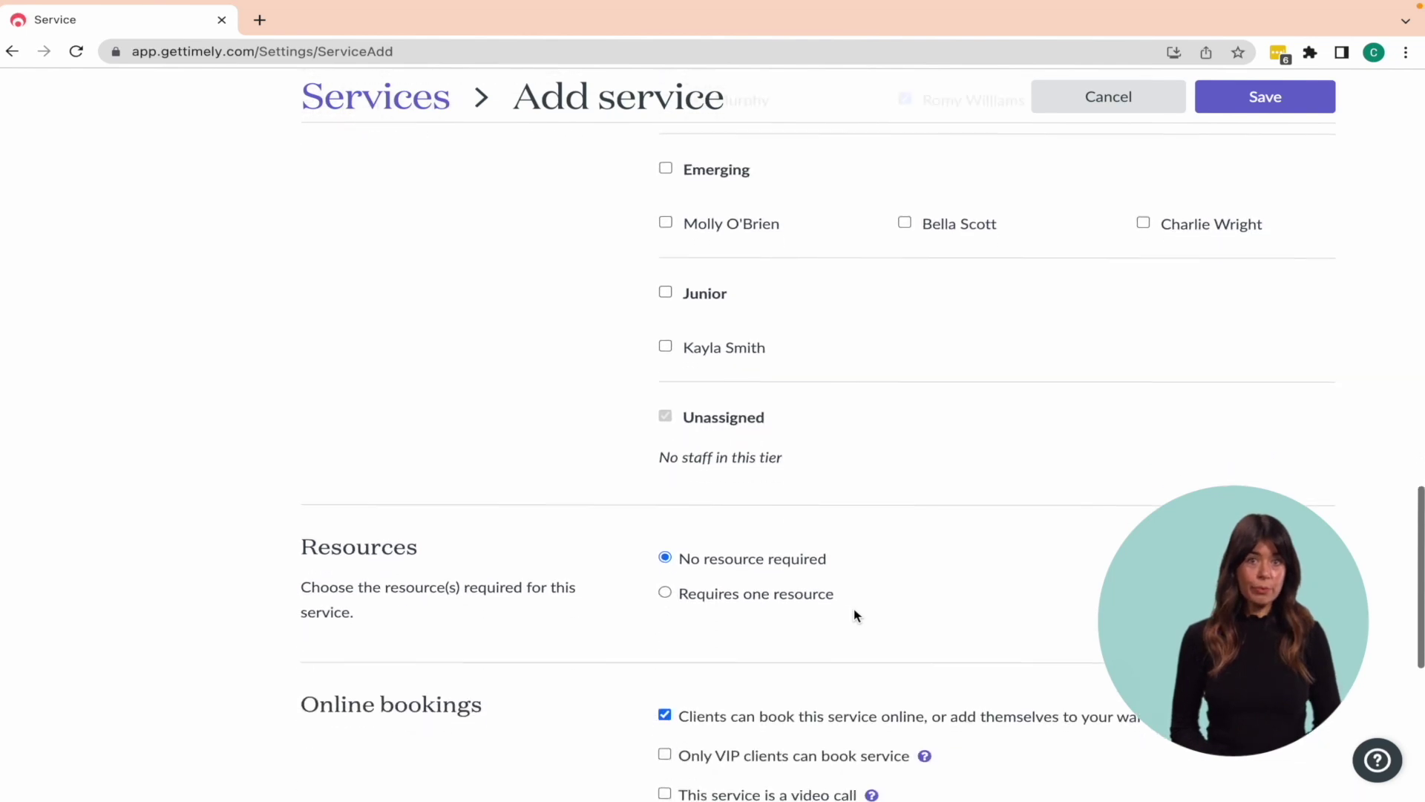
scroll(856, 616, "down", 3)
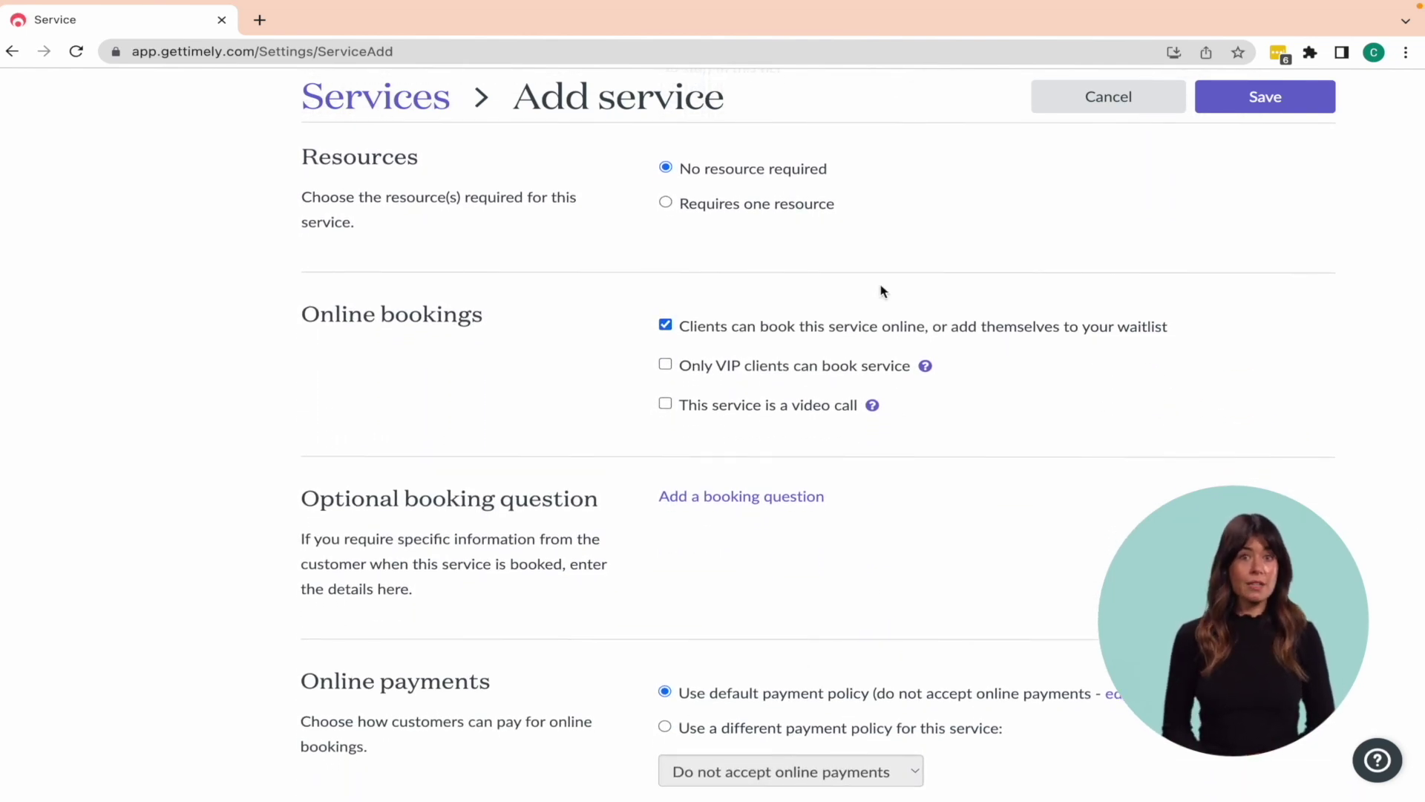
left_click(806, 212)
left_click(758, 322)
left_click(758, 367)
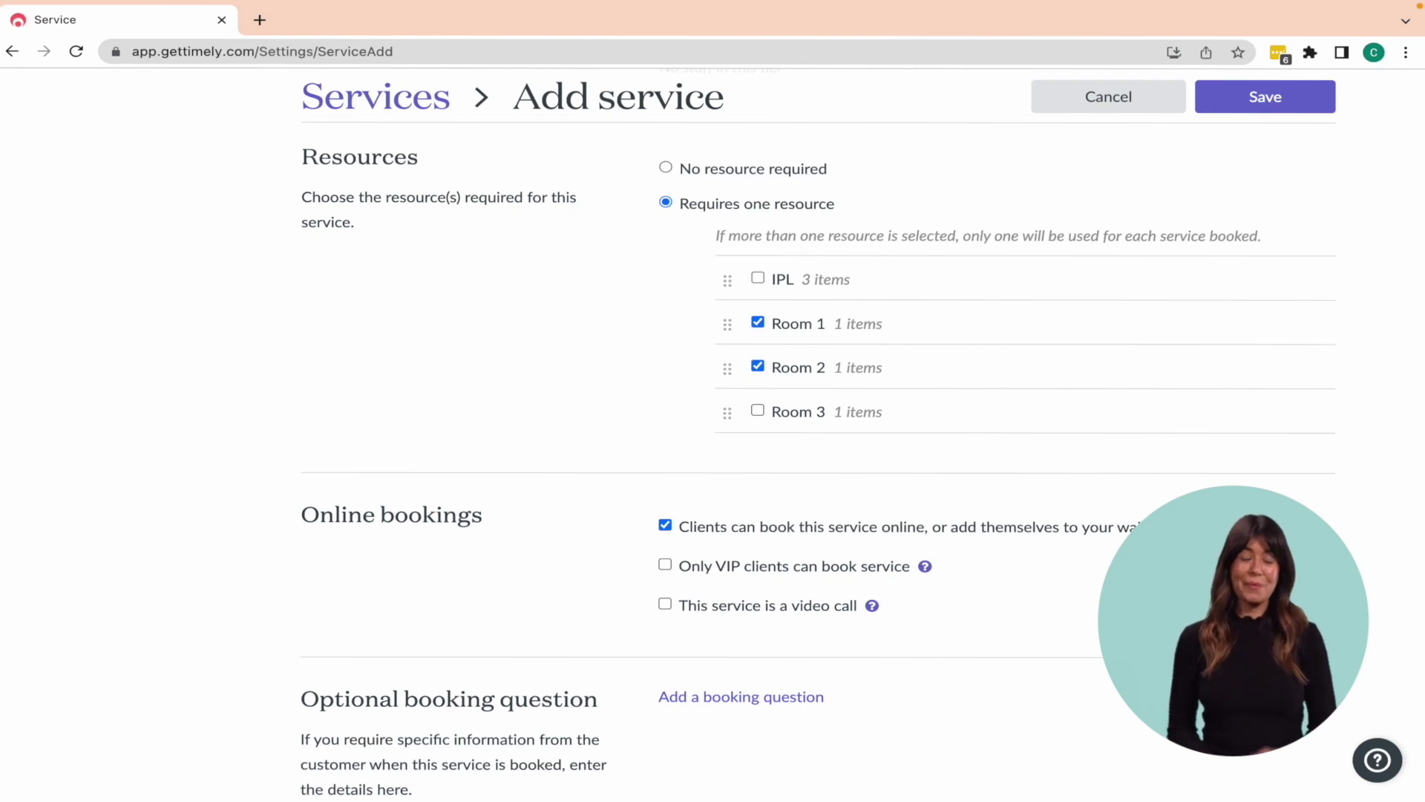
scroll(817, 445, "down", 5)
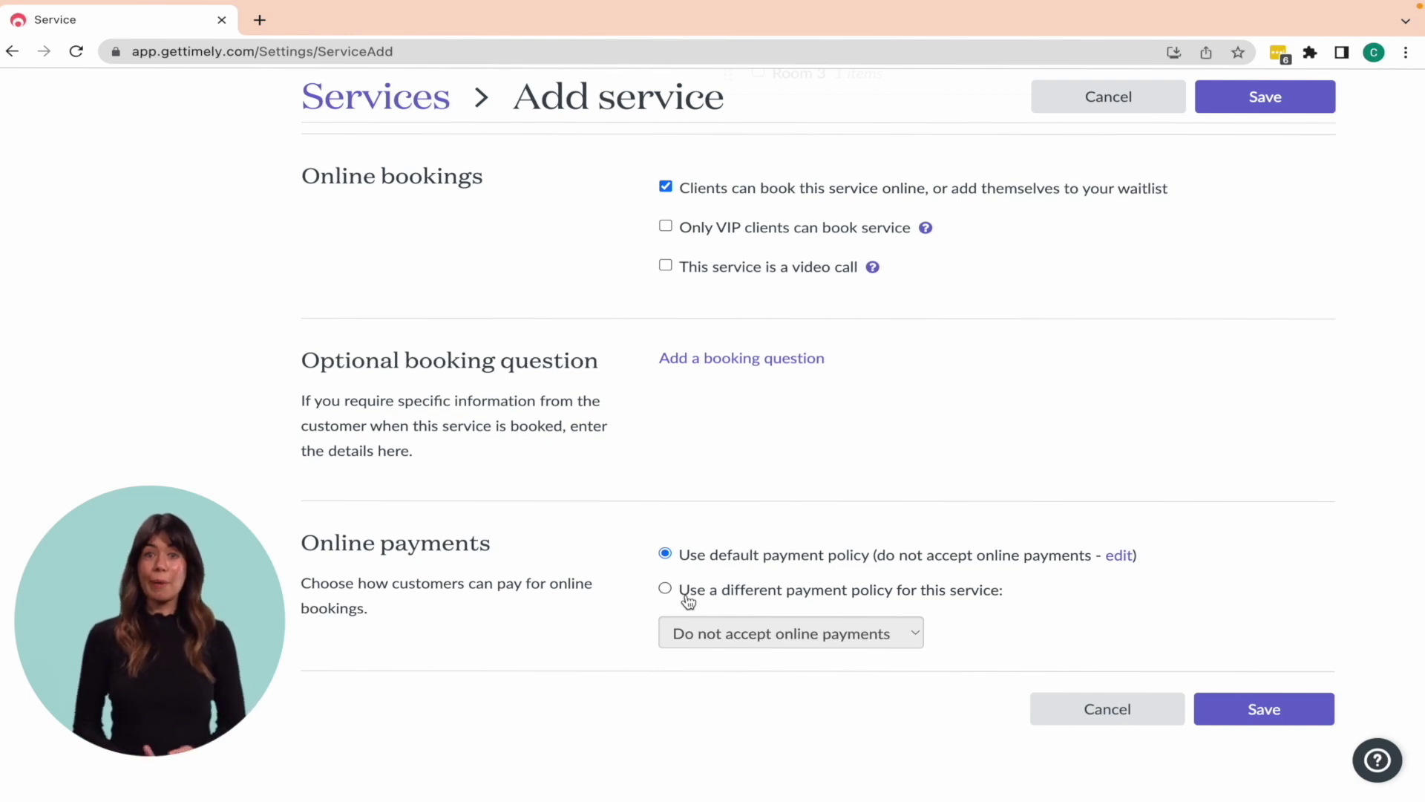
Step: Use a separate payment policy requiring a 50.00% deposit, then save the service
left_click(690, 594)
left_click(713, 632)
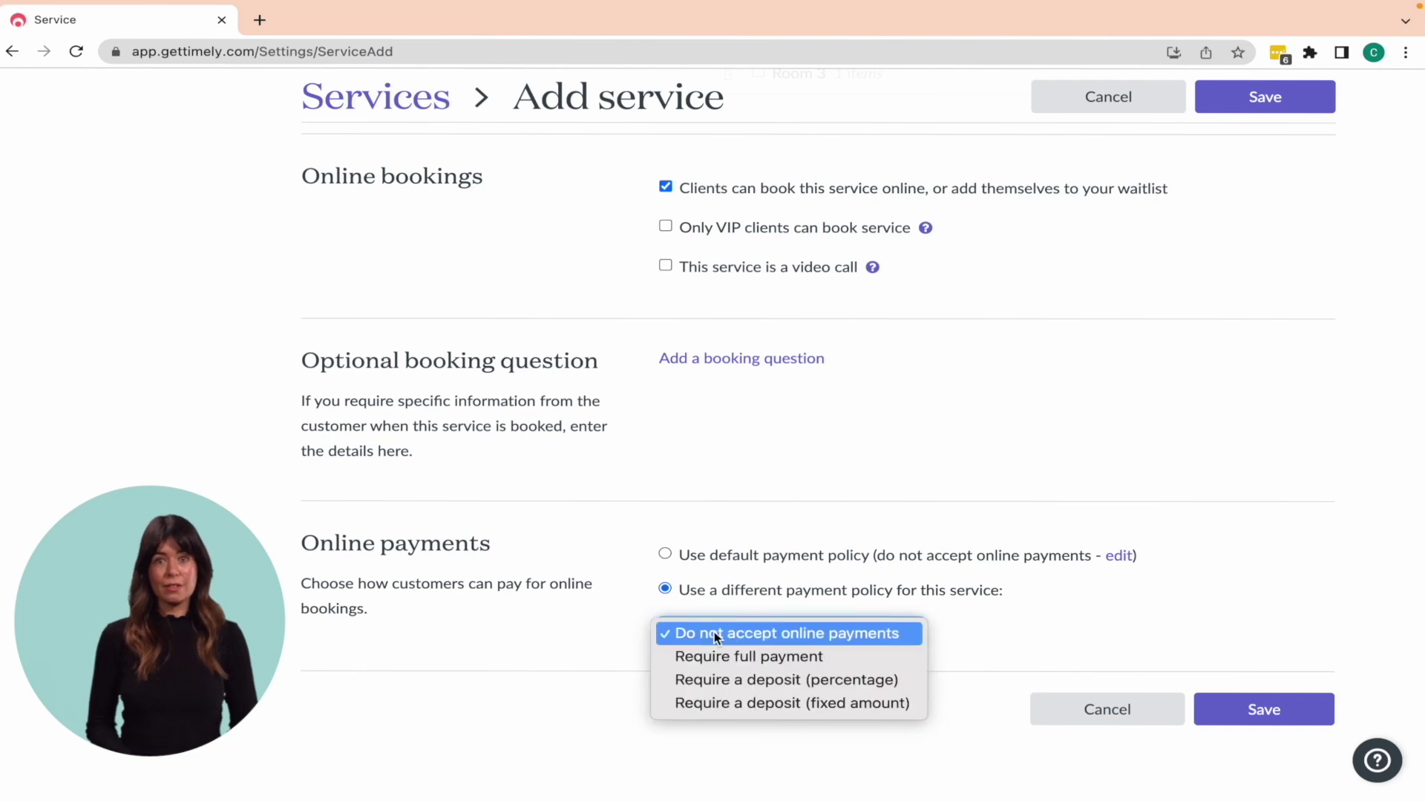
left_click(778, 678)
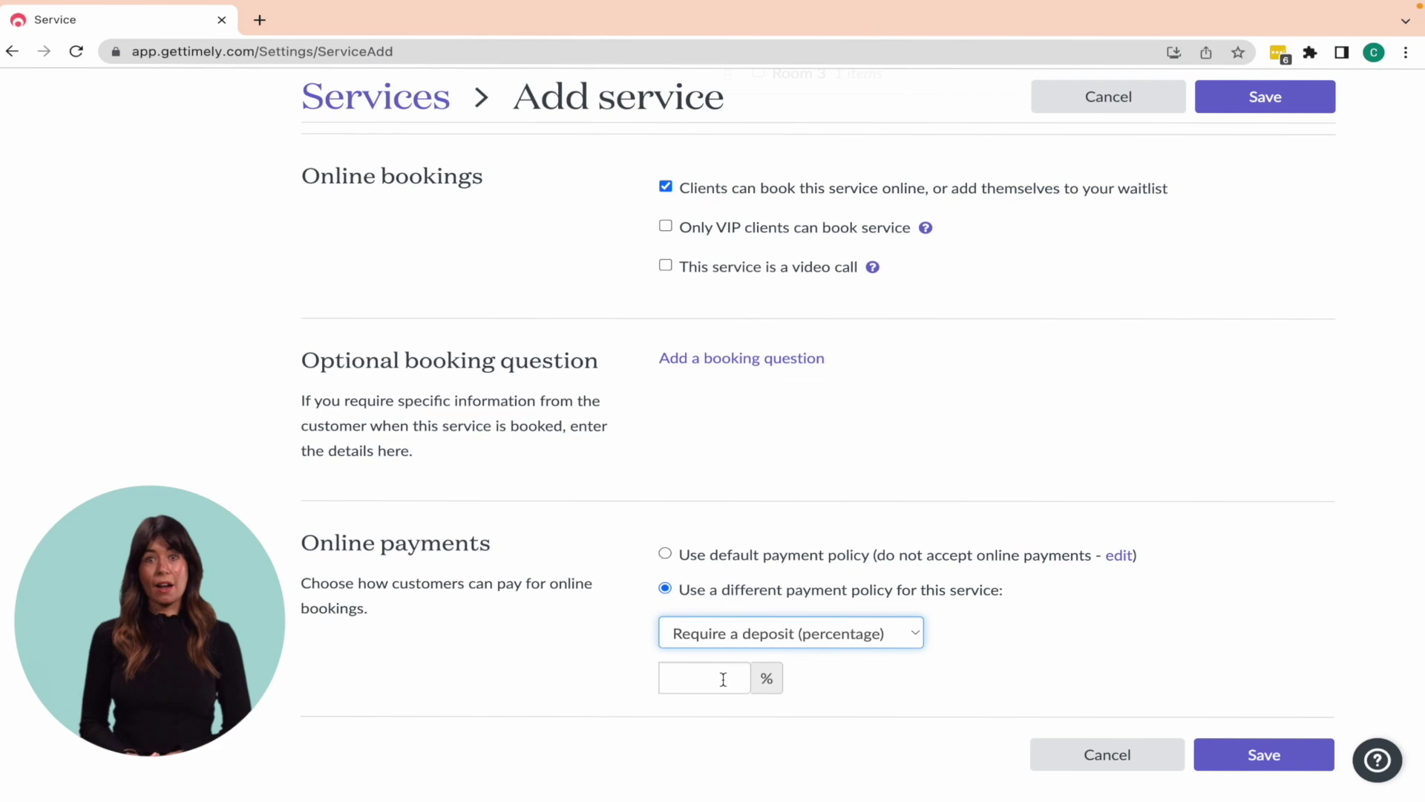
left_click(723, 679)
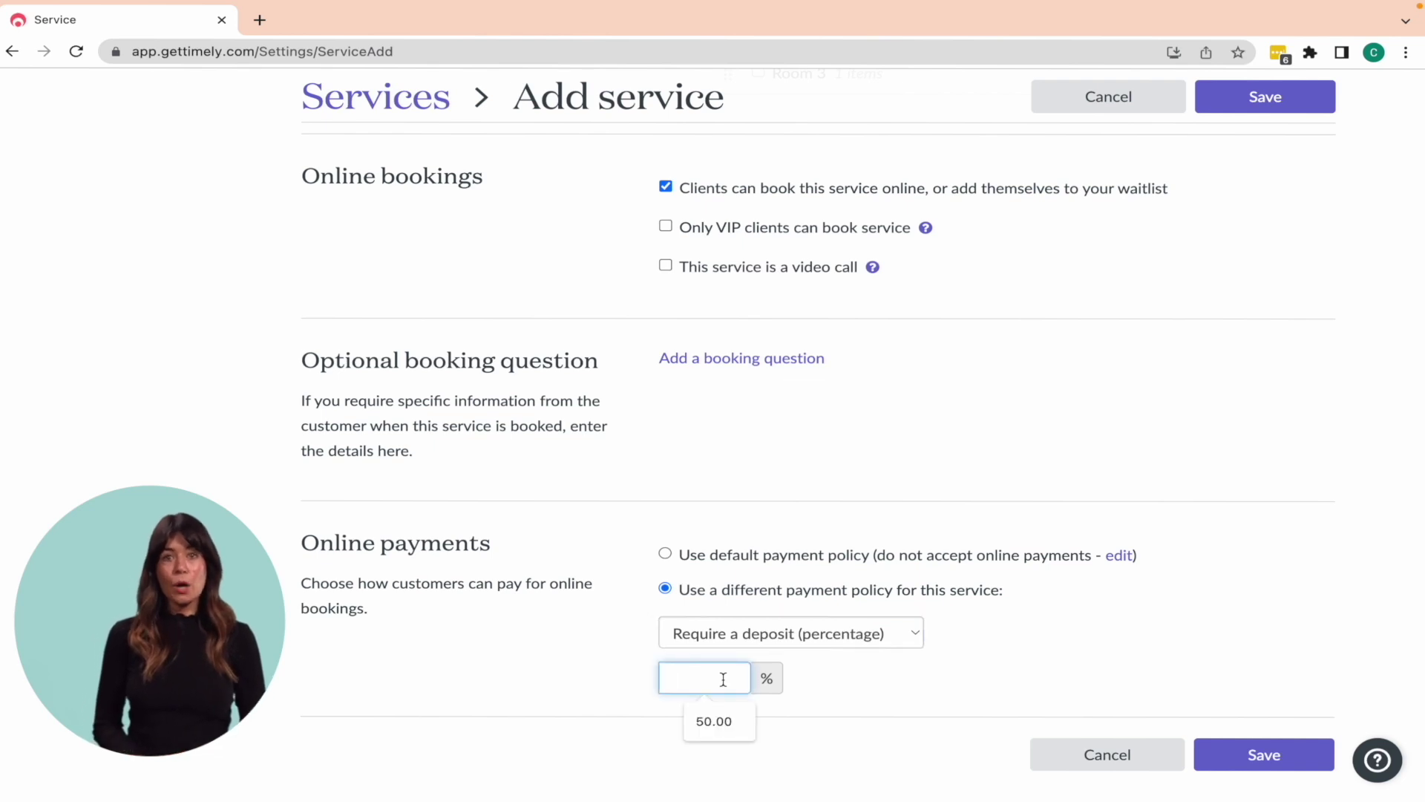
type("50.00")
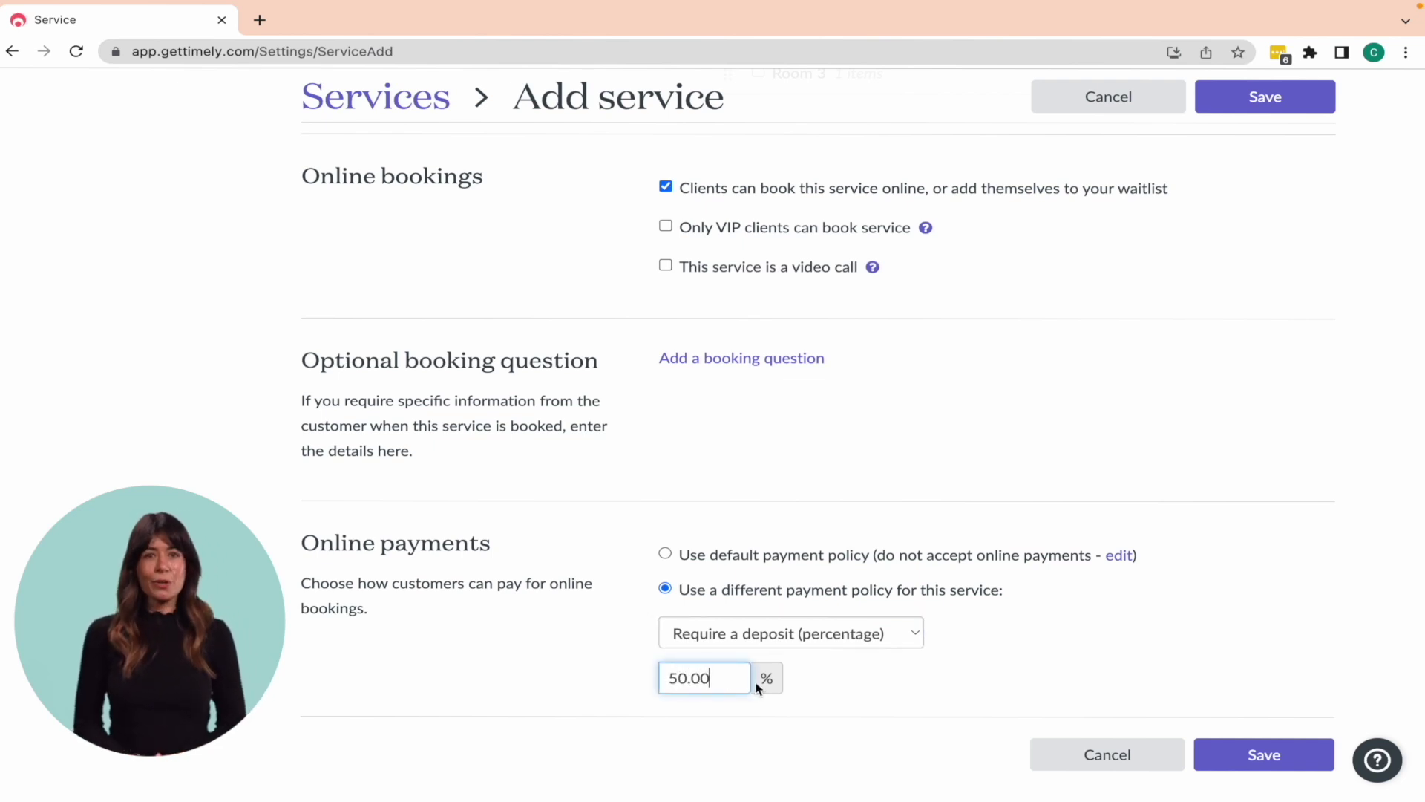
left_click(843, 706)
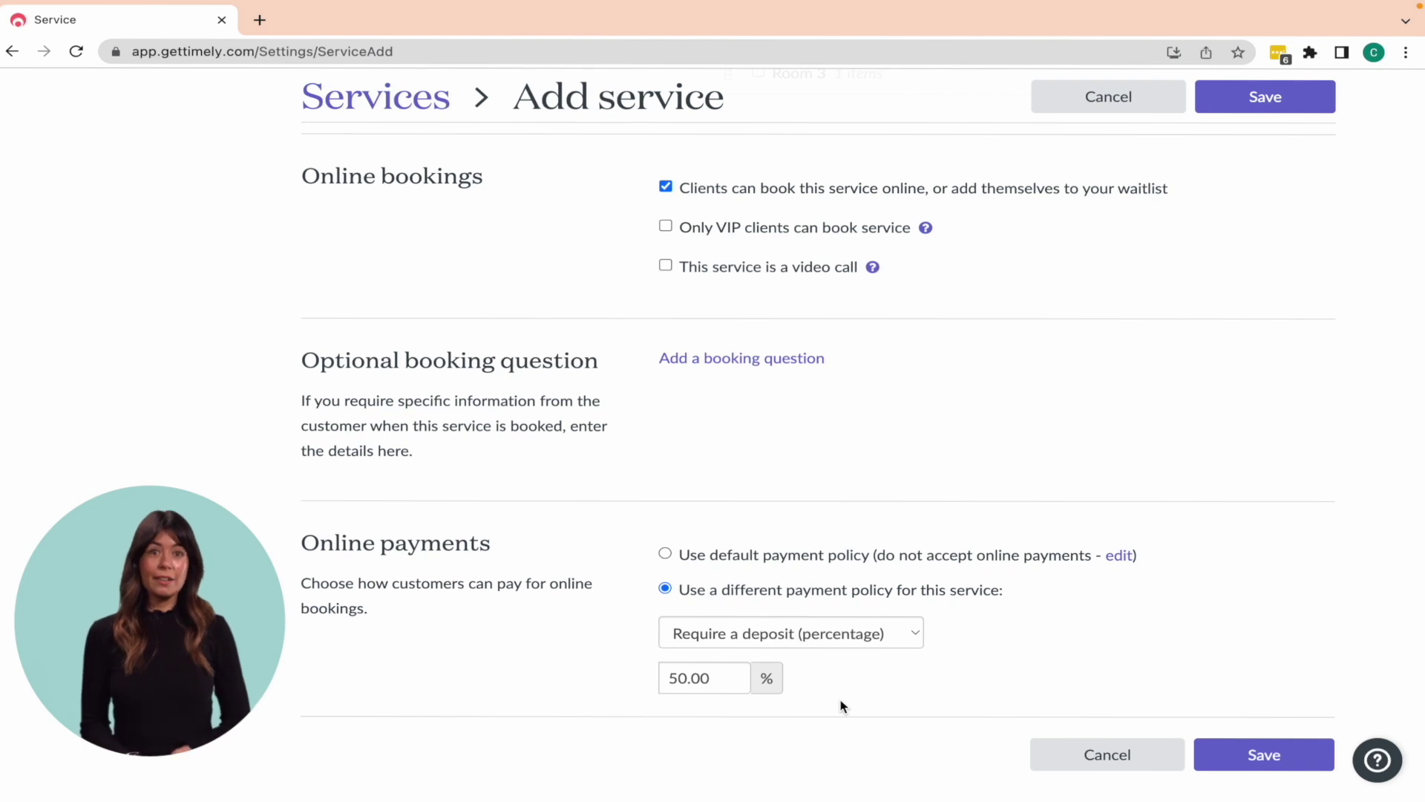
left_click(1254, 755)
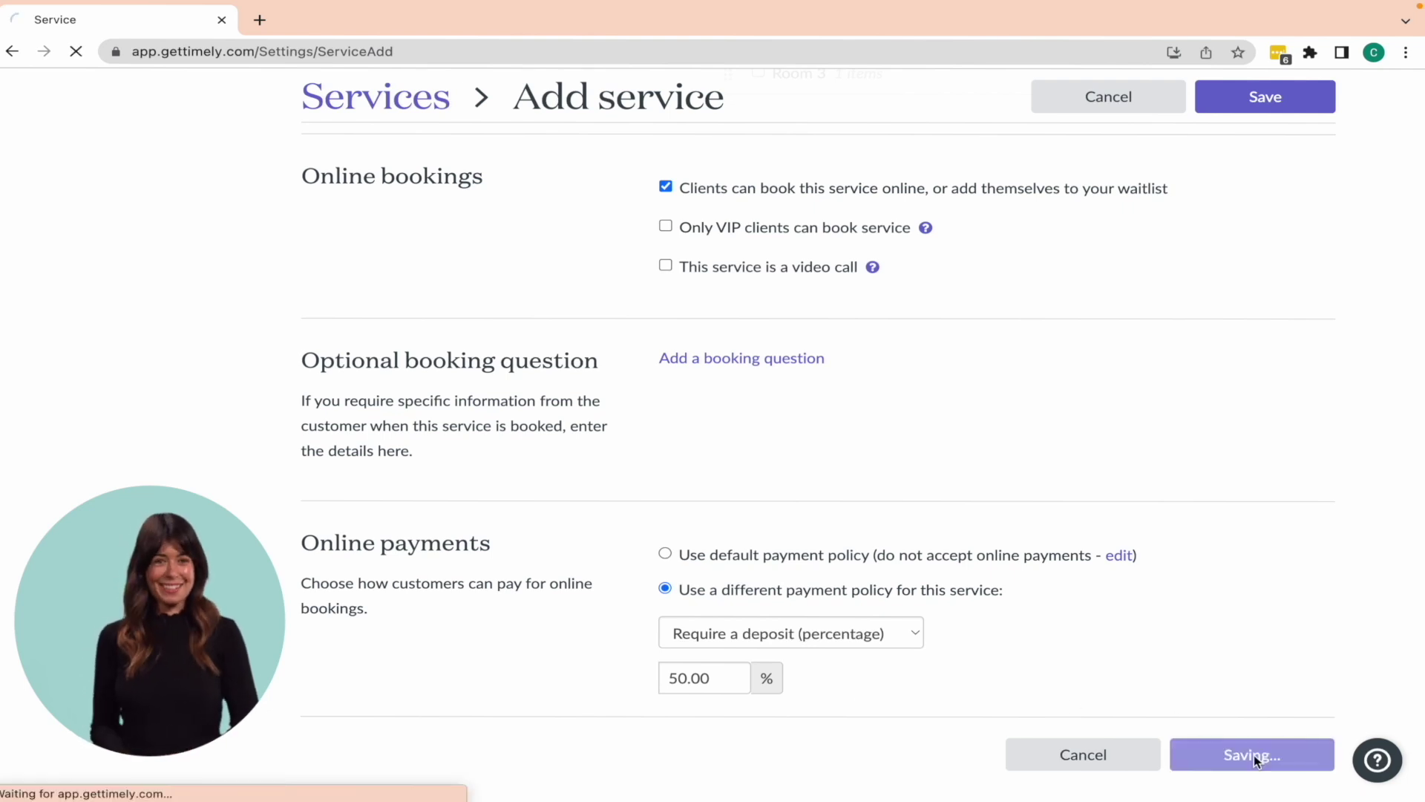